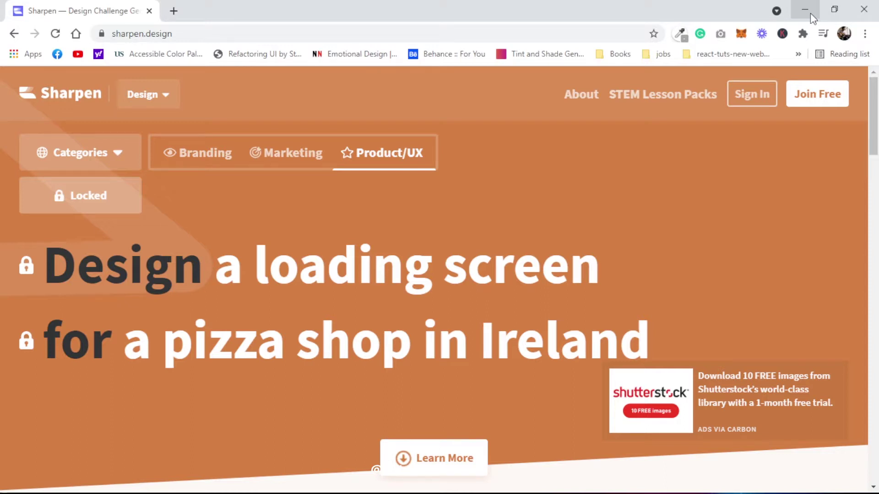
Minimize the browser to bring up the Figma file's blank iPhone 11 Pro Max frame
click(810, 13)
drag(614, 256, 510, 250)
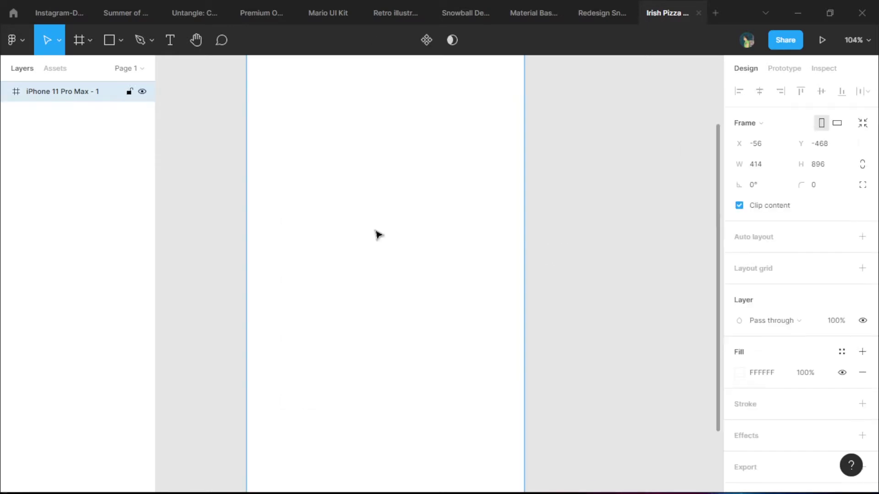
Draw a 179×179 circle in the phone frame and trim its arc to a 16.67% wedge
key(o)
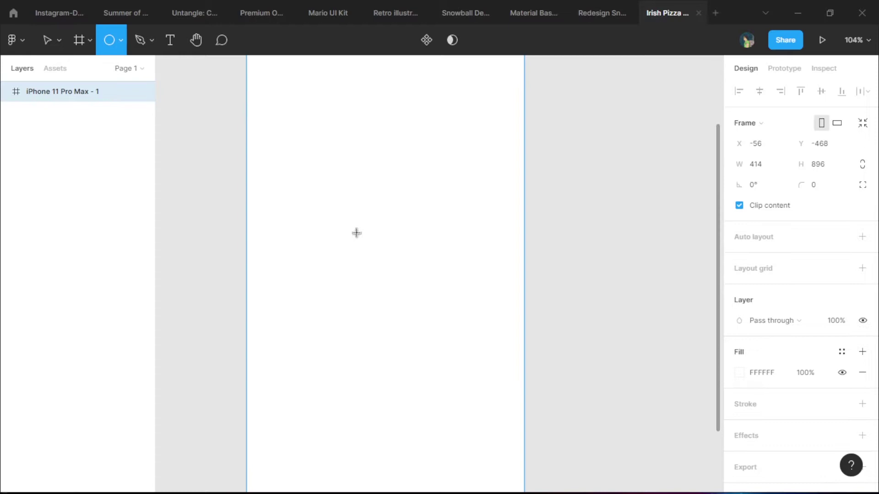
drag(314, 202, 412, 333)
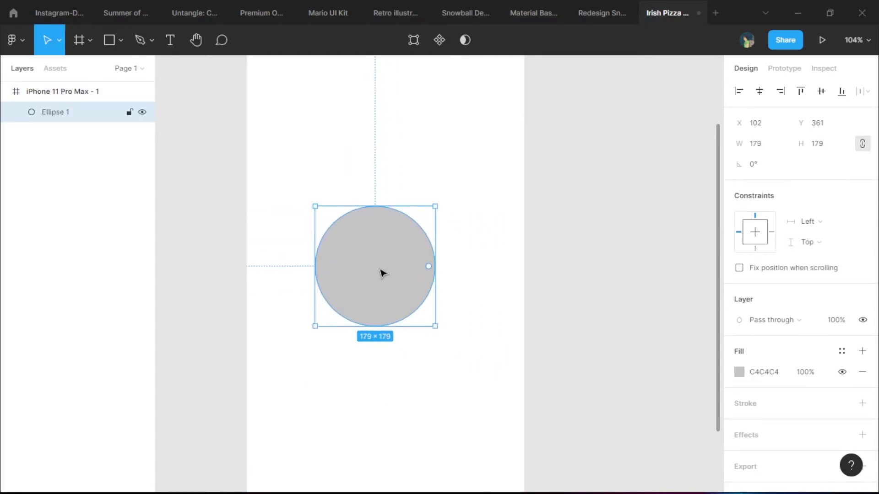
mouse_move(380, 273)
mouse_down()
mouse_move(401, 279)
mouse_move(394, 270)
mouse_up()
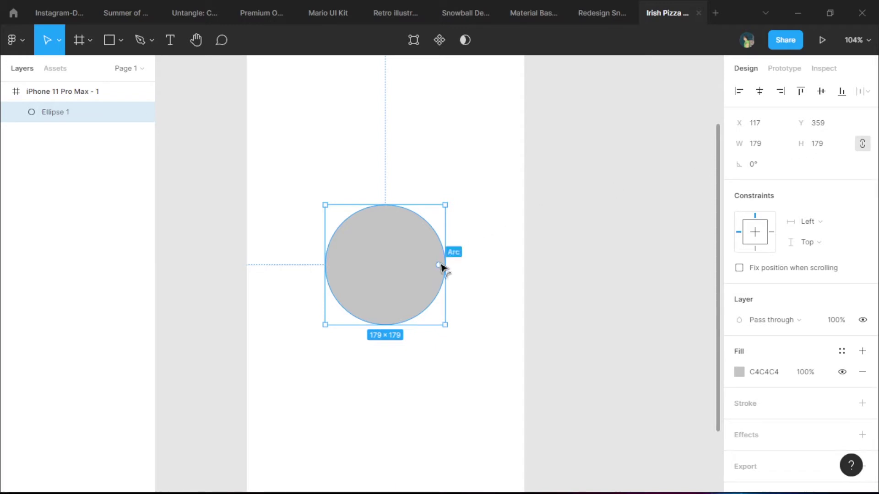
drag(439, 267, 435, 251)
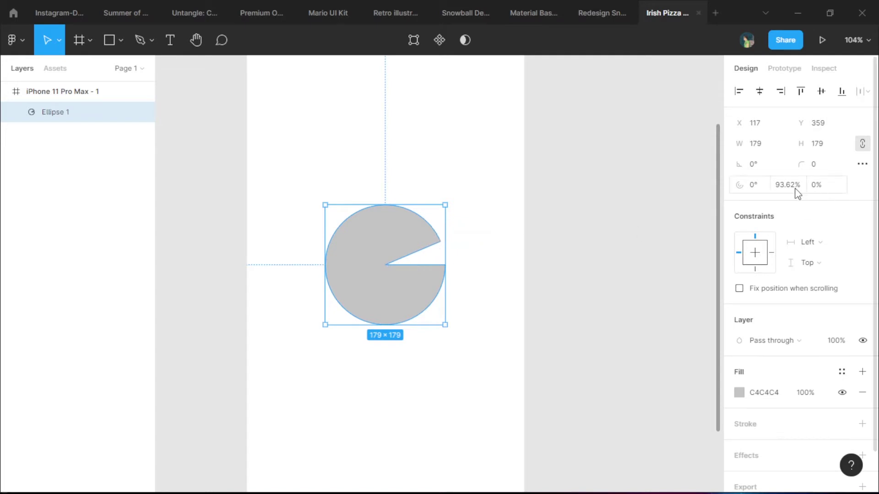
drag(418, 252, 422, 268)
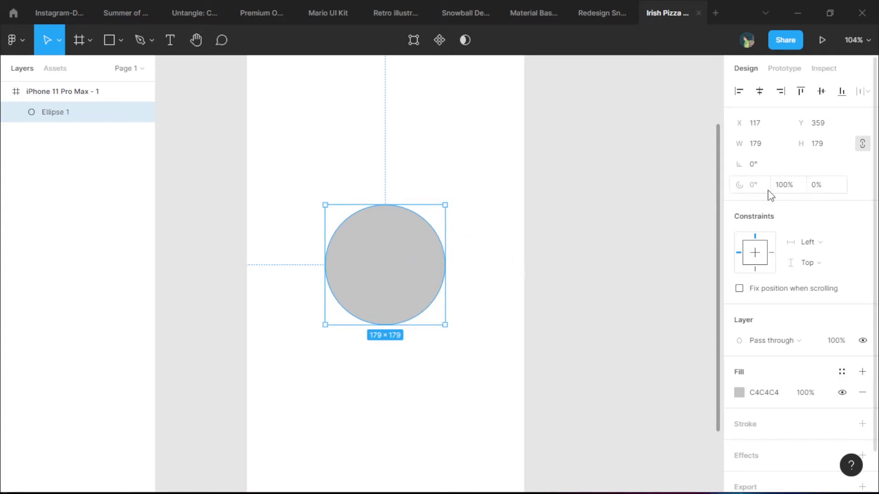
click(784, 186)
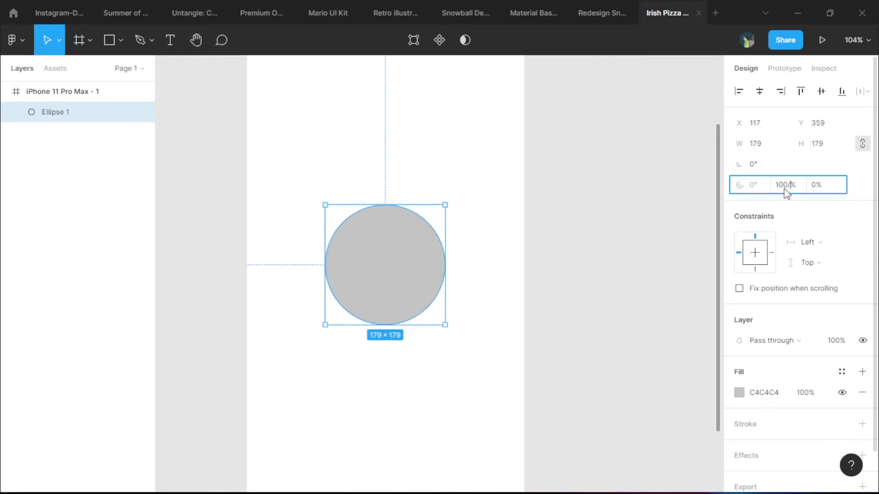
key(Return)
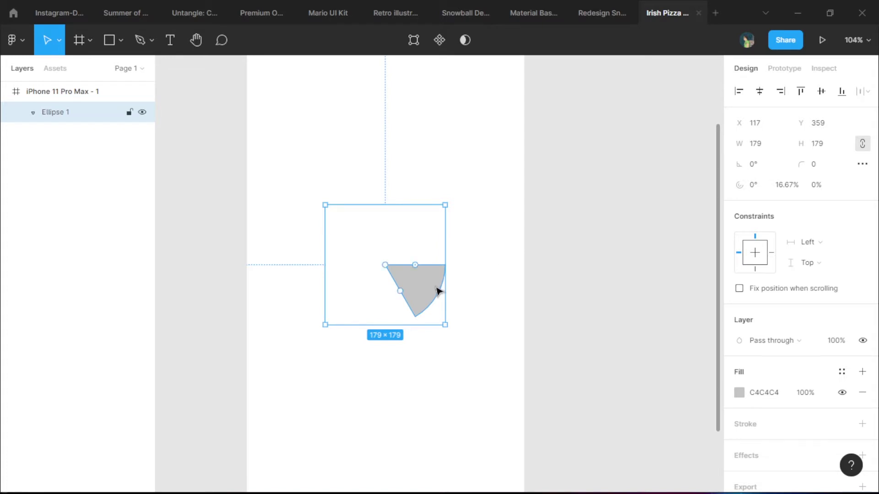
Paste a copy of the slice and set its arc start to 60°
key(ctrl+v)
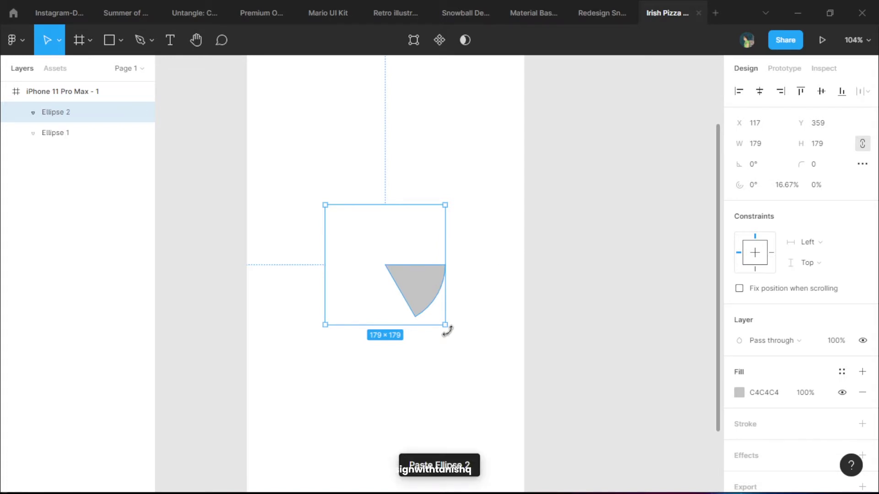
drag(446, 328, 490, 239)
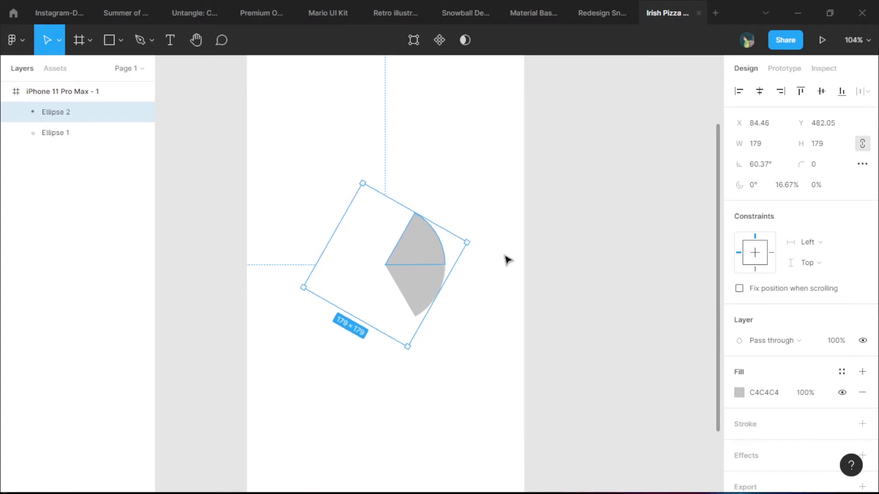
key(ctrl+z)
click(753, 186)
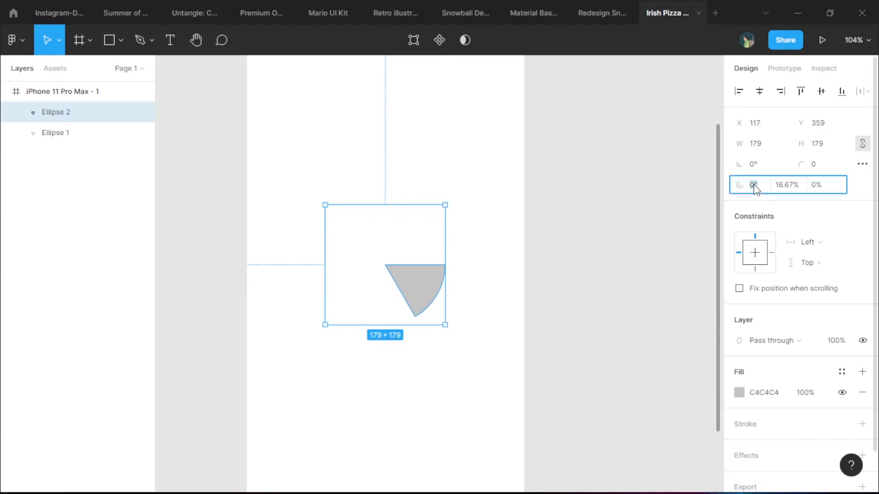
text(60)
key(Return)
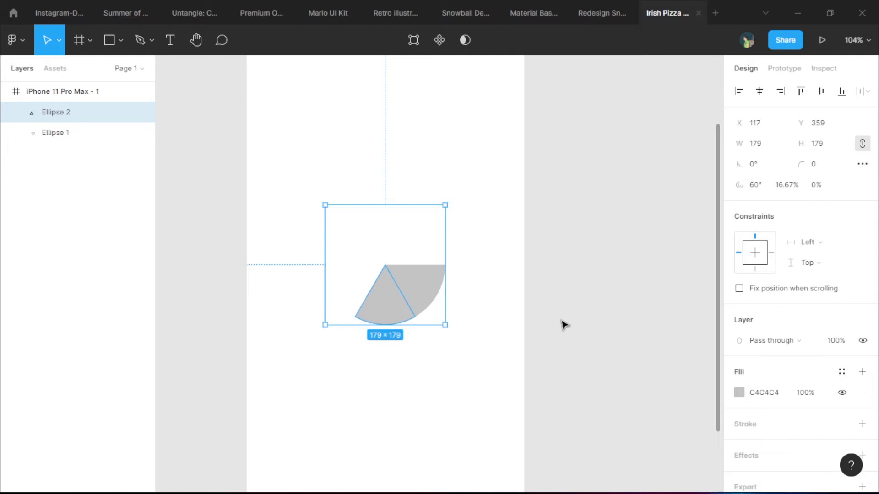
click(538, 315)
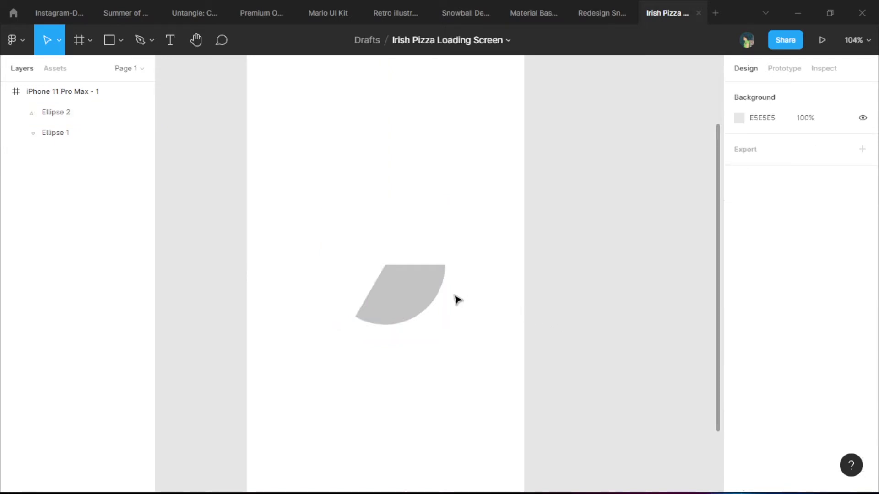
click(406, 294)
click(405, 309)
click(452, 380)
click(389, 309)
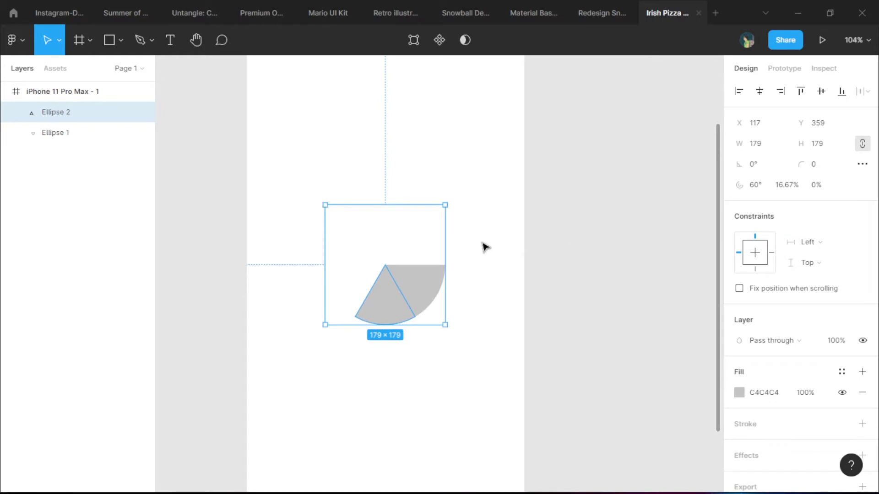
Add the third and fourth slices with arc starts of 120° and 180°
key(ctrl+v)
click(762, 186)
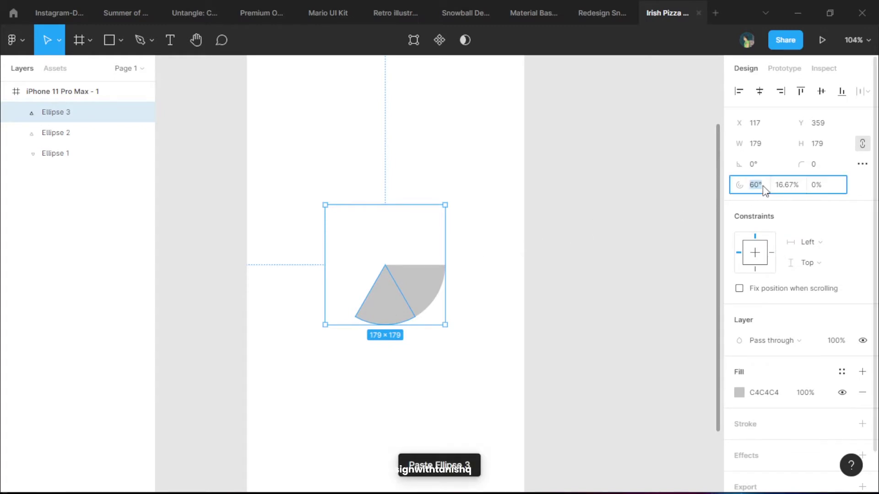
text(120)
key(Return)
click(465, 364)
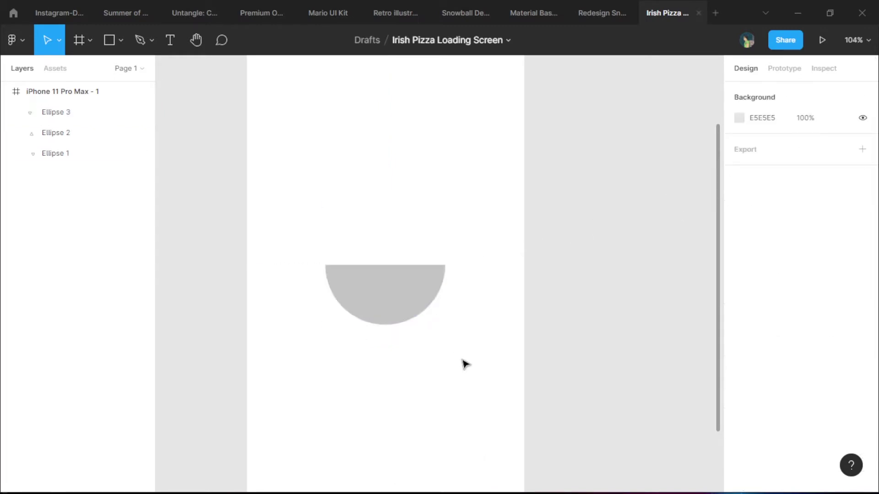
click(356, 286)
key(ctrl+c)
key(ctrl+v)
click(761, 187)
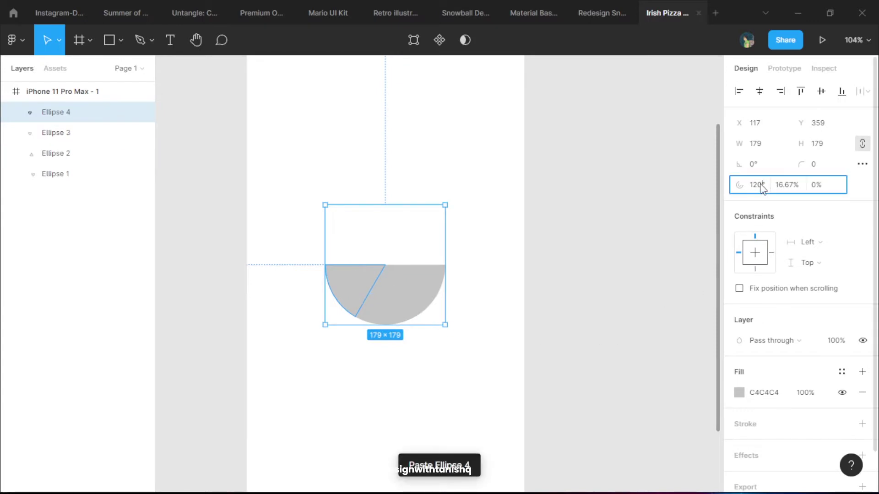
text(180)
key(Return)
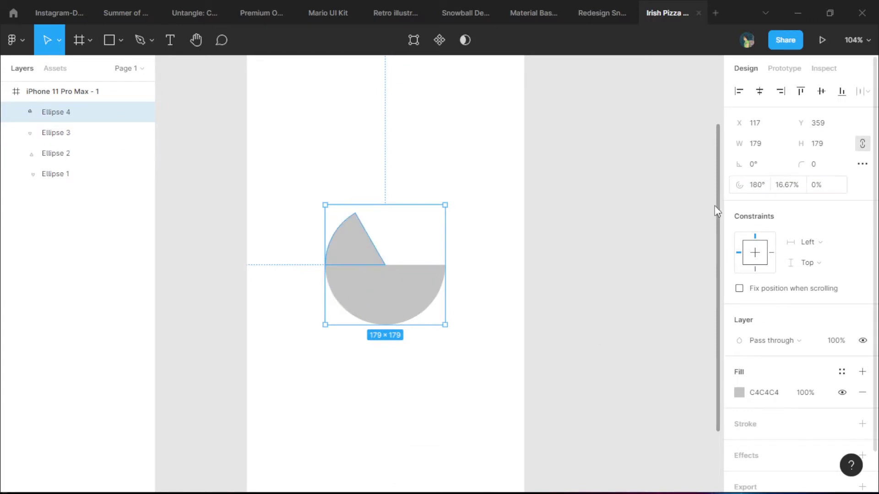
Add a fifth slice starting at 240° and paste a sixth slice copy
key(ctrl+c)
key(ctrl+v)
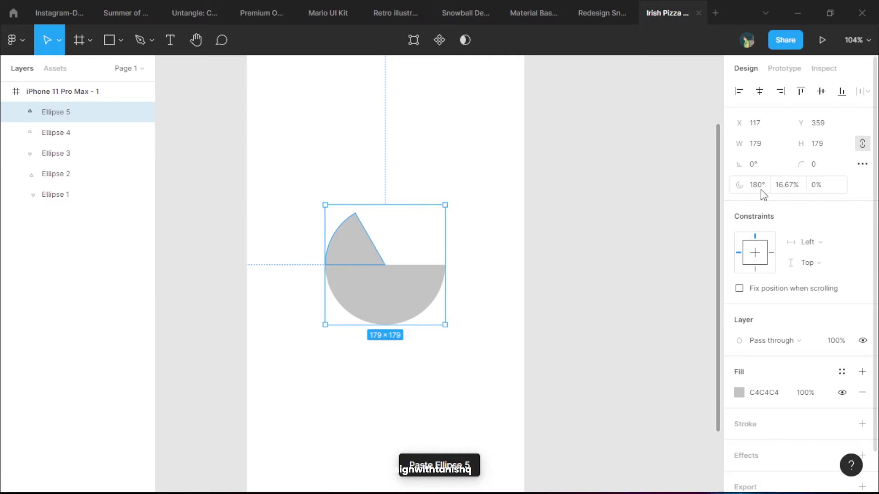
click(762, 193)
text(240)
key(Return)
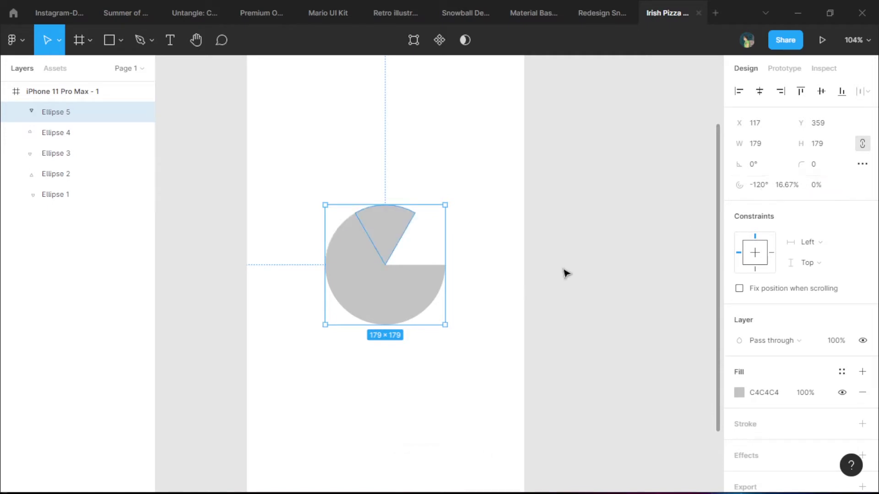
key(ctrl+c)
key(ctrl+v)
click(763, 189)
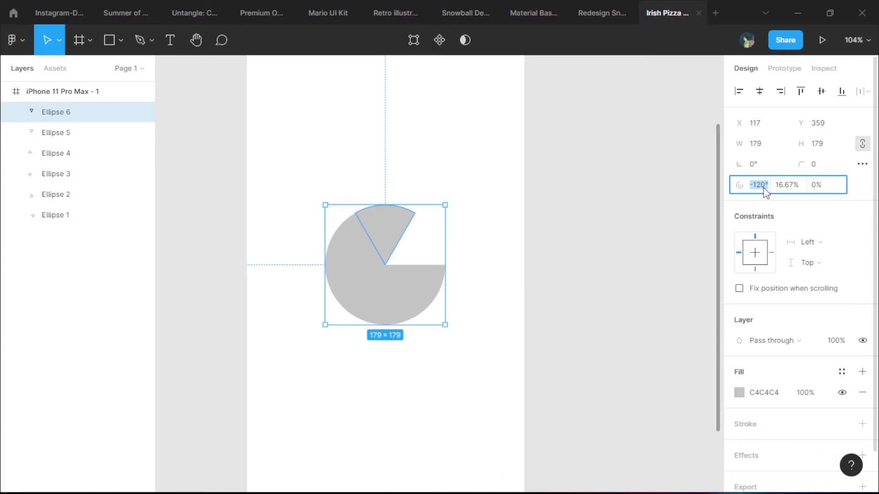
Start the sixth slice at 300° and fill the slices peach FFDBB9
text(300)
key(Return)
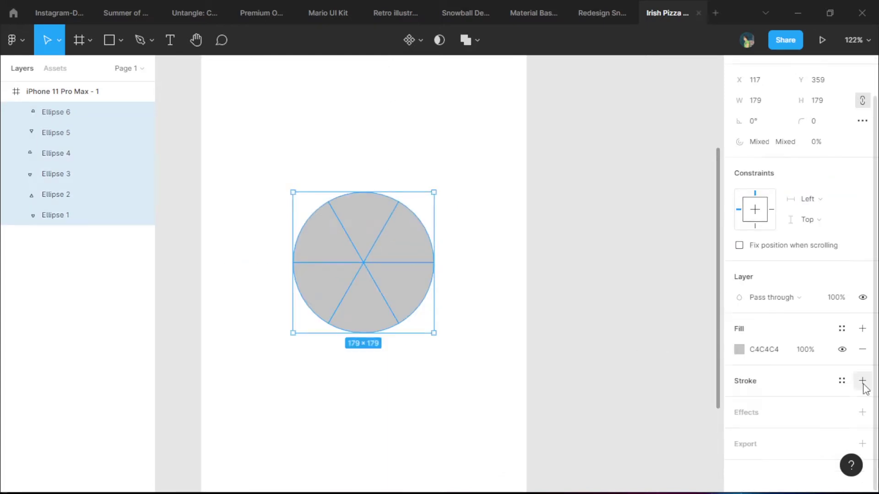
click(737, 352)
click(622, 339)
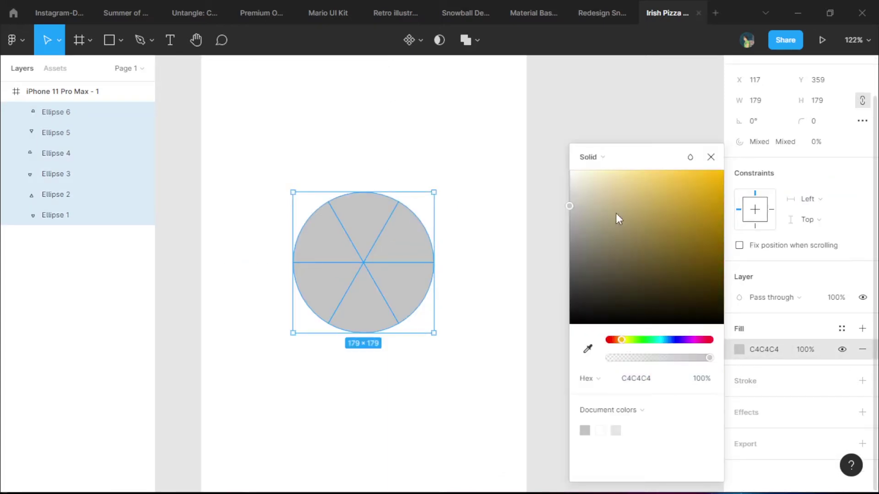
drag(616, 213, 616, 165)
drag(617, 347, 612, 343)
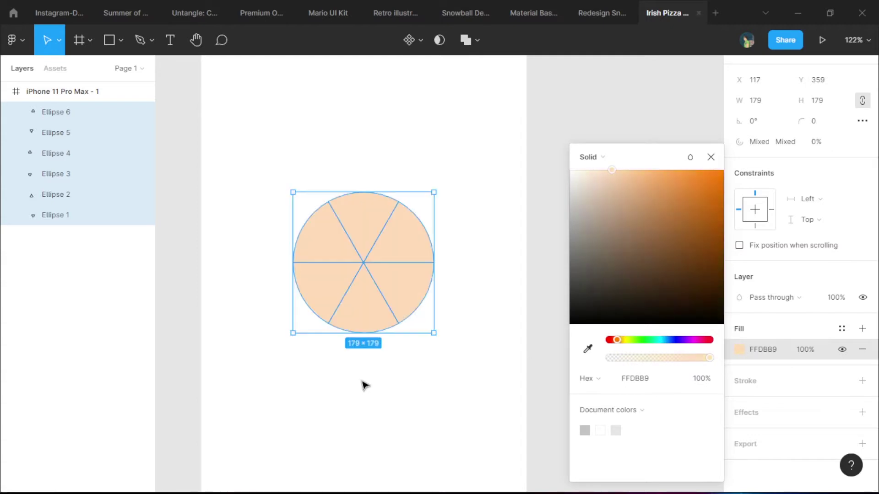
click(380, 406)
Group the six slices and give each slice an outline of weight 2
drag(427, 361, 261, 173)
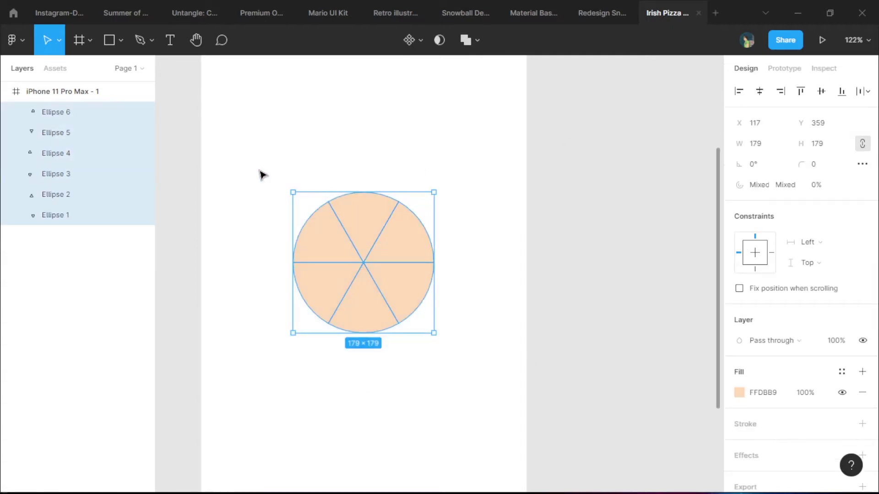
key(ctrl+g)
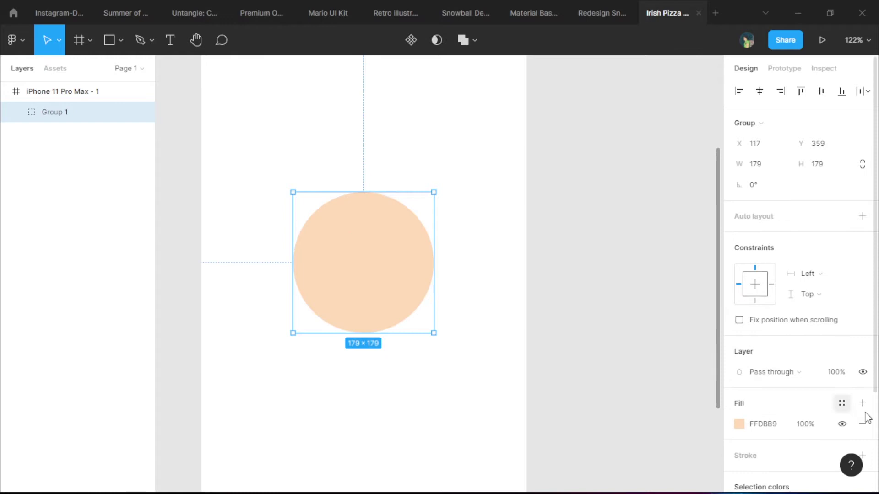
scroll(864, 414, down, 2)
click(862, 391)
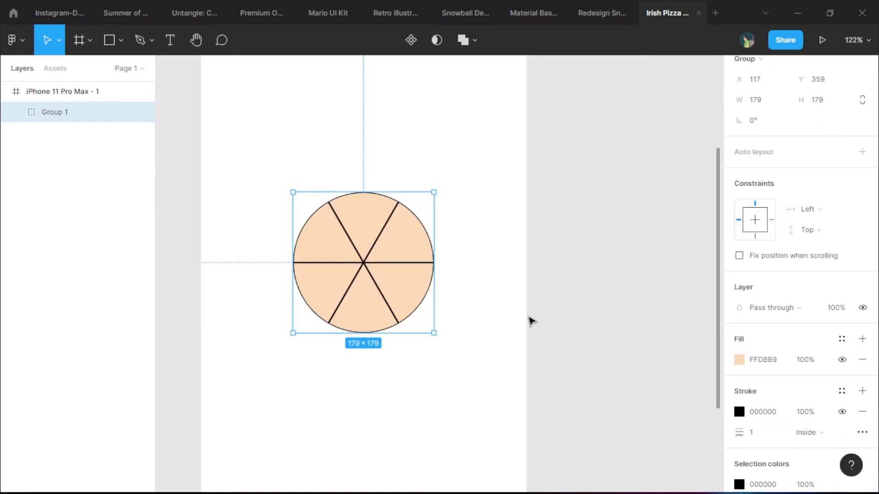
key(ctrl+z)
key(ctrl+z)
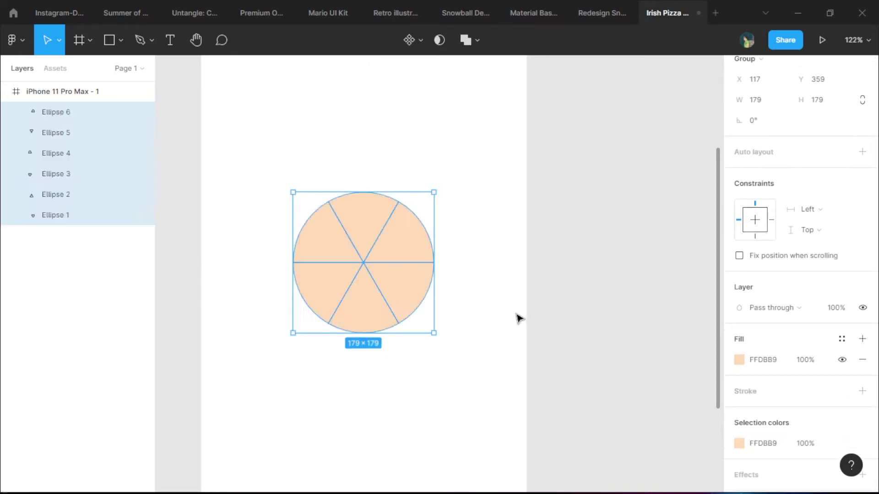
click(862, 381)
drag(743, 422, 746, 421)
Colour the slice outlines red-brown AA492A
click(739, 402)
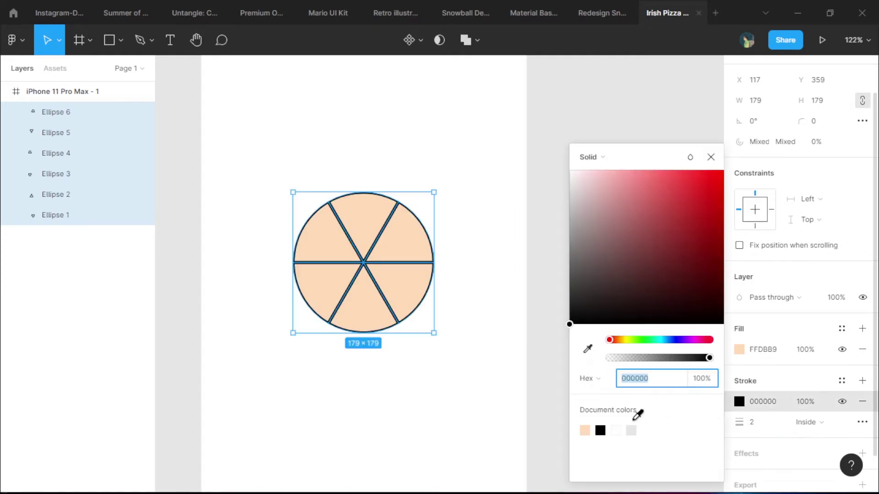
drag(595, 276, 560, 265)
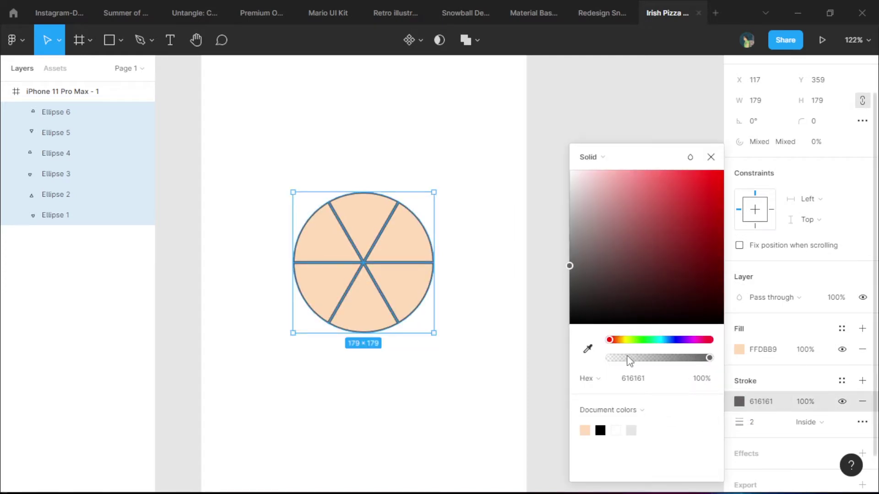
click(585, 429)
mouse_move(628, 187)
mouse_down()
mouse_move(680, 249)
mouse_move(687, 227)
mouse_up()
drag(616, 342, 613, 343)
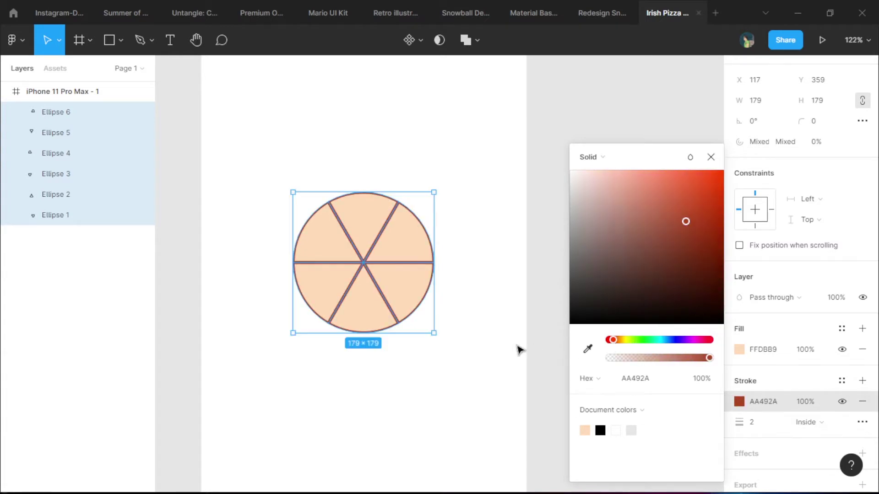
click(513, 353)
scroll(477, 392, up, 2)
Draw a small circle beside the pizza and fill it dark red BA0000
key(o)
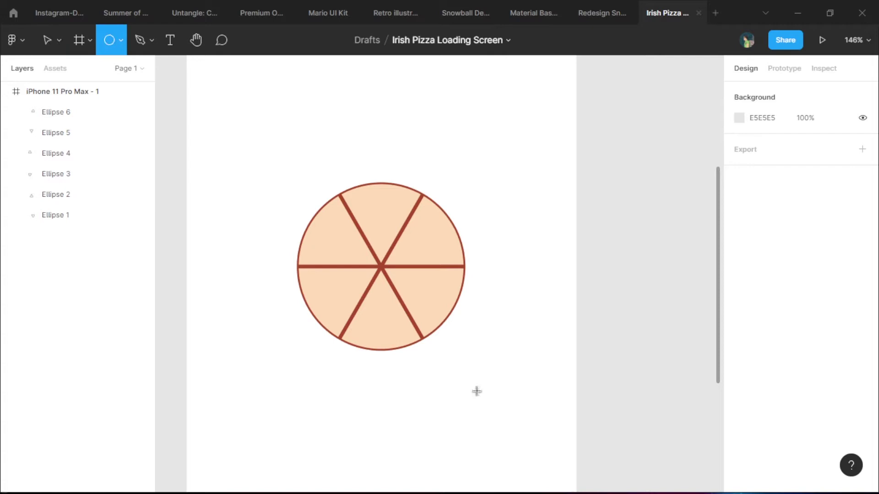
drag(499, 352, 519, 366)
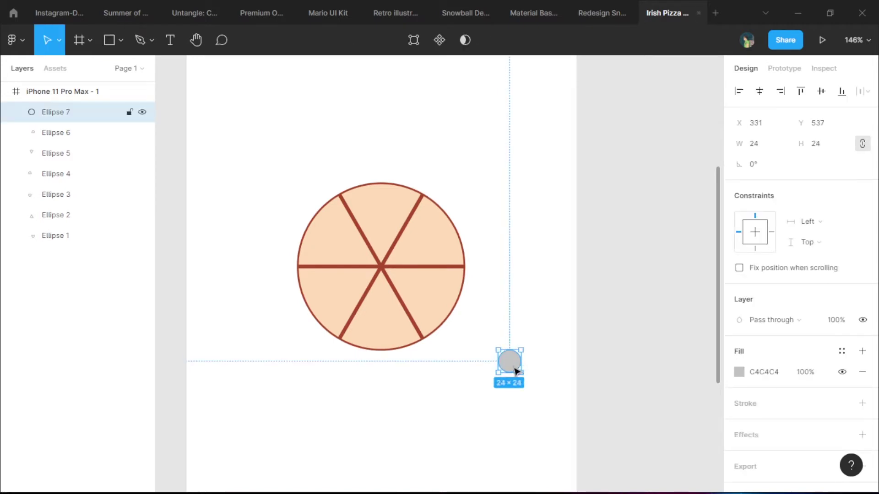
click(739, 372)
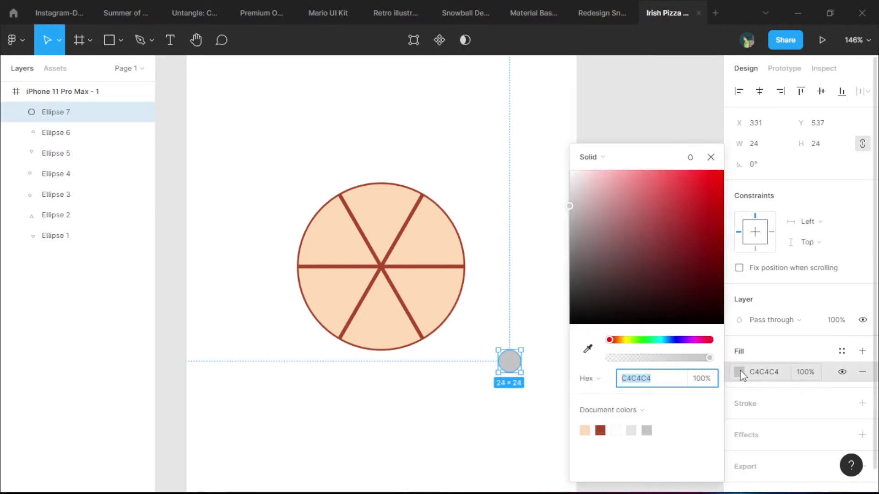
drag(646, 339, 714, 339)
drag(693, 259, 730, 214)
click(687, 180)
click(529, 355)
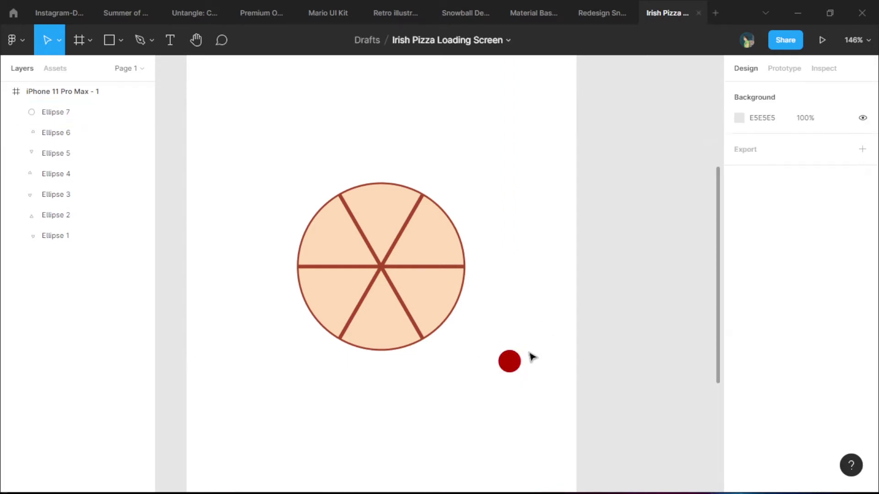
Shrink the pepperoni dot to 17×17 and select the top-right slice's three dots
click(514, 361)
drag(521, 361, 385, 307)
click(506, 266)
click(450, 253)
shift+click(420, 247)
shift+click(437, 227)
Copy the three pepperoni dots into the bottom and top-left slices
key(Escape)
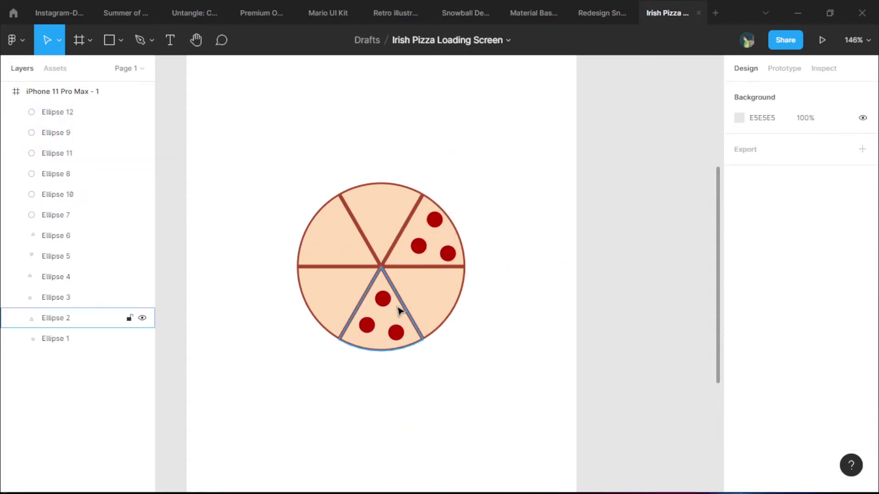
click(383, 298)
shift+click(366, 326)
shift+click(396, 332)
alt+drag(388, 298, 343, 220)
key(Escape)
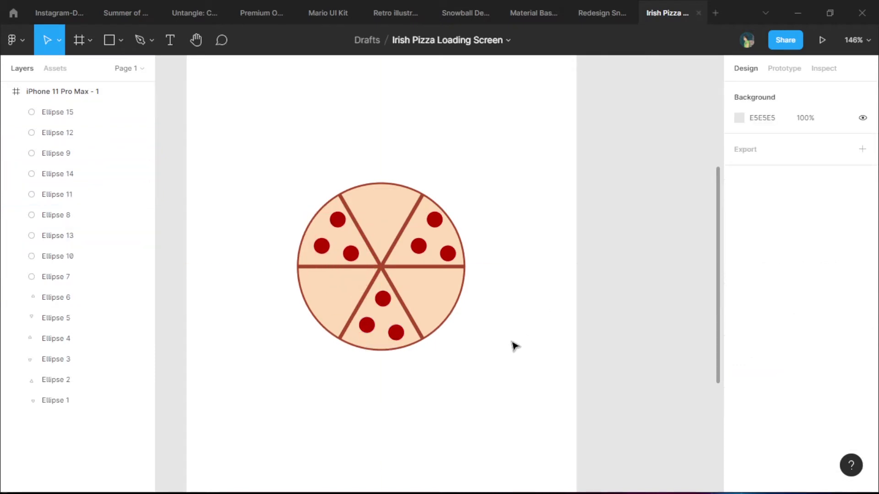
Draw a closed zigzag squiggle path beside the pizza with the Pen tool
key(p)
click(530, 344)
click(542, 360)
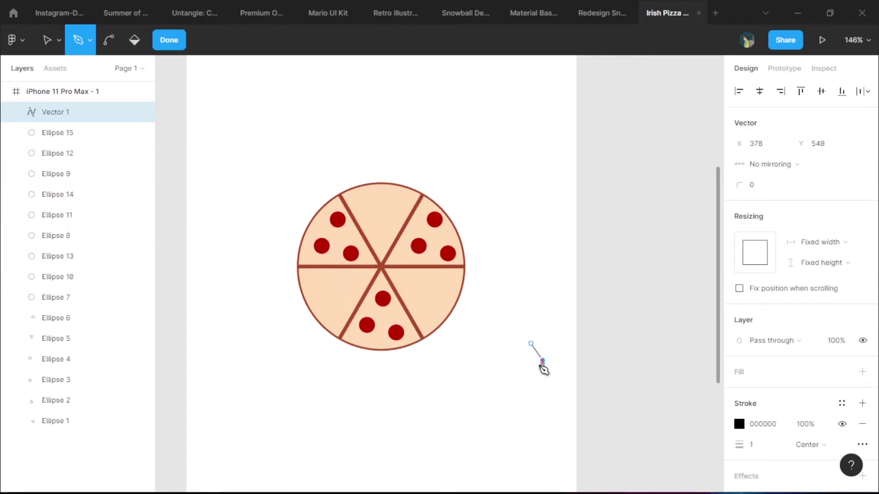
click(530, 370)
click(542, 391)
click(530, 404)
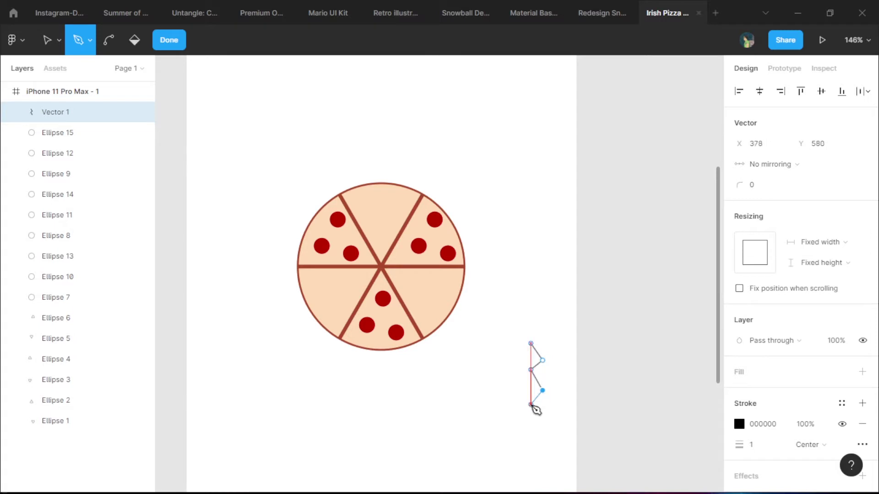
click(537, 409)
click(552, 391)
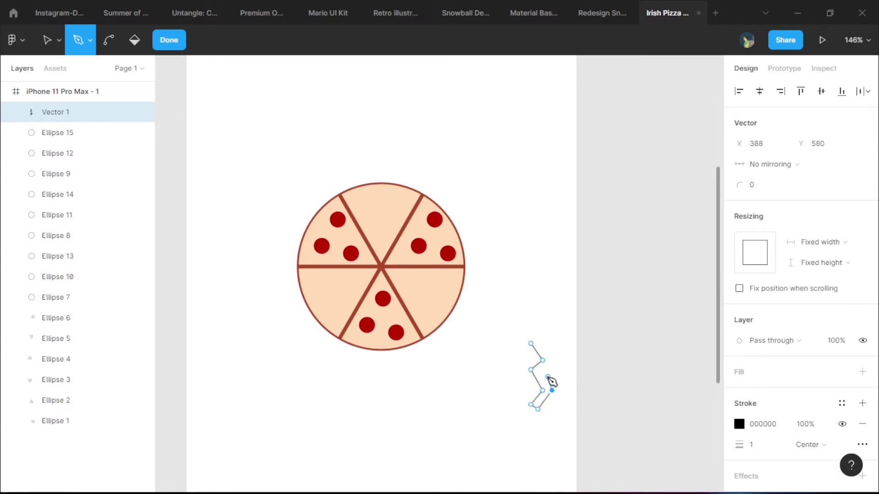
click(542, 371)
click(551, 360)
click(537, 339)
click(530, 343)
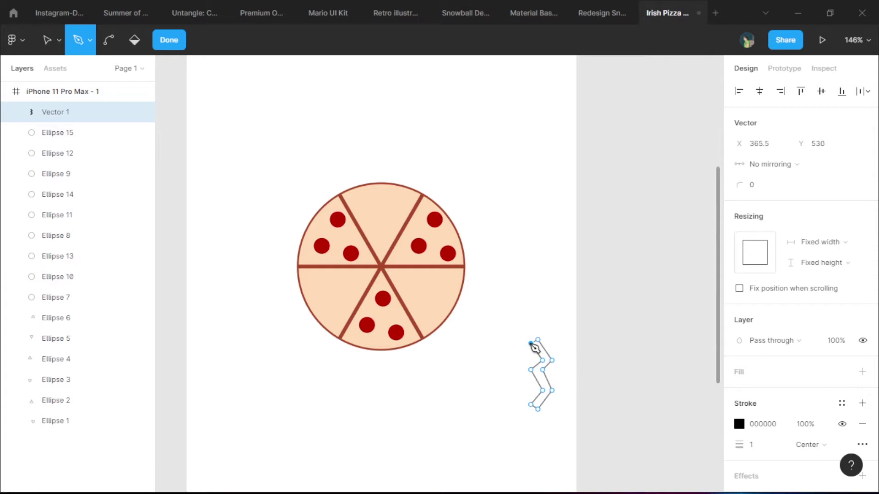
Bend the squiggle's corners into smooth waves
ctrl+click(551, 361)
ctrl+click(542, 360)
ctrl+click(531, 370)
ctrl+click(543, 369)
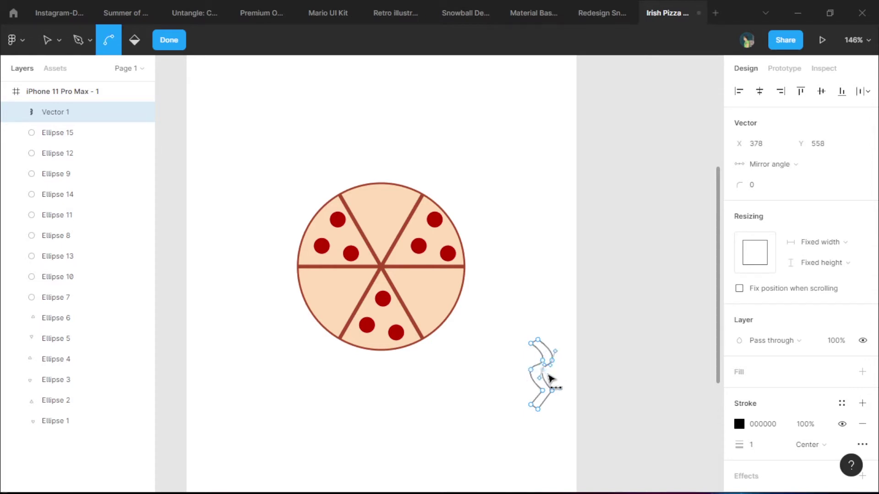
ctrl+click(552, 390)
key(Escape)
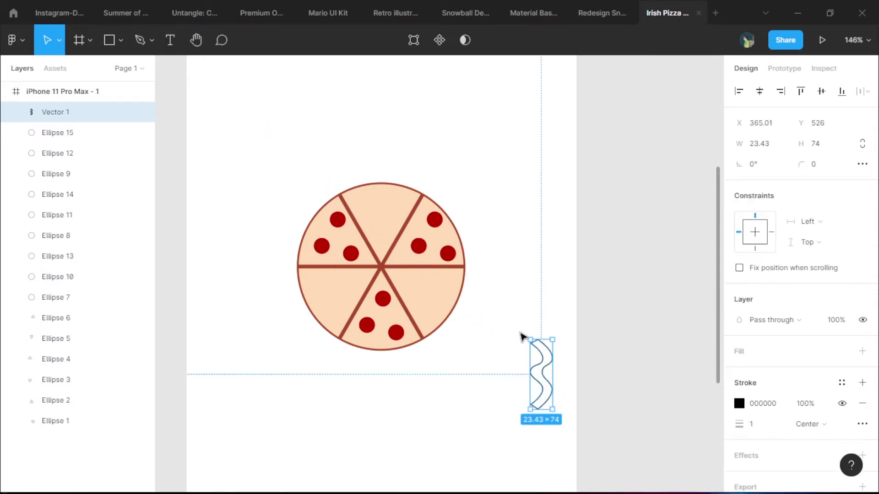
Give the squiggle an orange FF5C00 fill with no stroke and copy it onto the plain slices
click(863, 403)
click(863, 351)
click(738, 371)
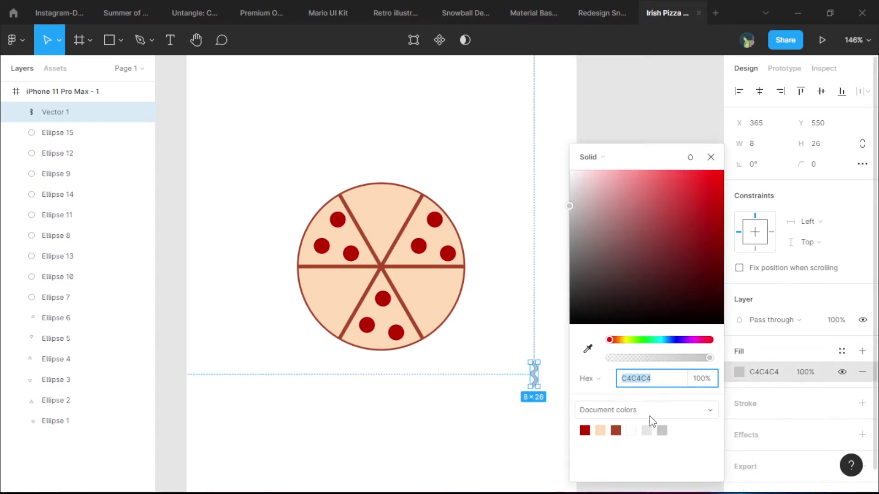
drag(634, 340, 616, 340)
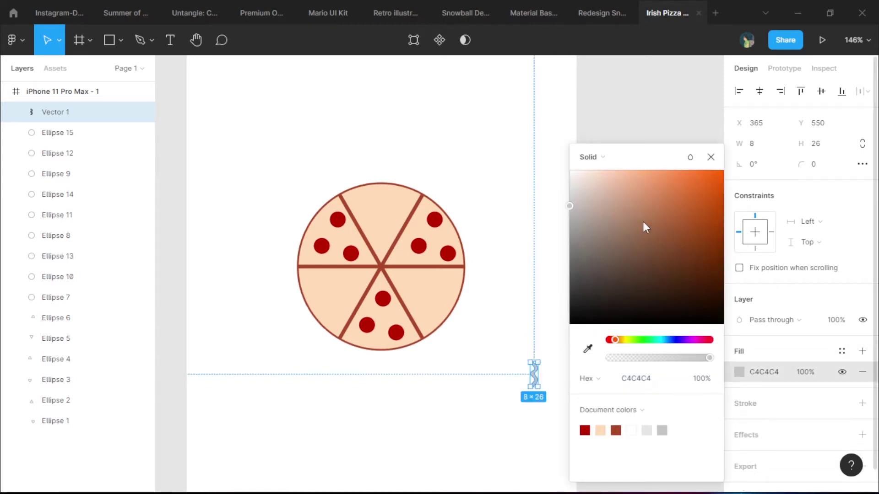
click(643, 221)
click(538, 355)
mouse_move(533, 374)
mouse_down()
mouse_move(473, 315)
mouse_move(420, 287)
mouse_move(446, 297)
mouse_move(426, 315)
mouse_move(373, 202)
mouse_move(394, 220)
mouse_move(356, 295)
mouse_move(327, 294)
mouse_move(341, 311)
mouse_up()
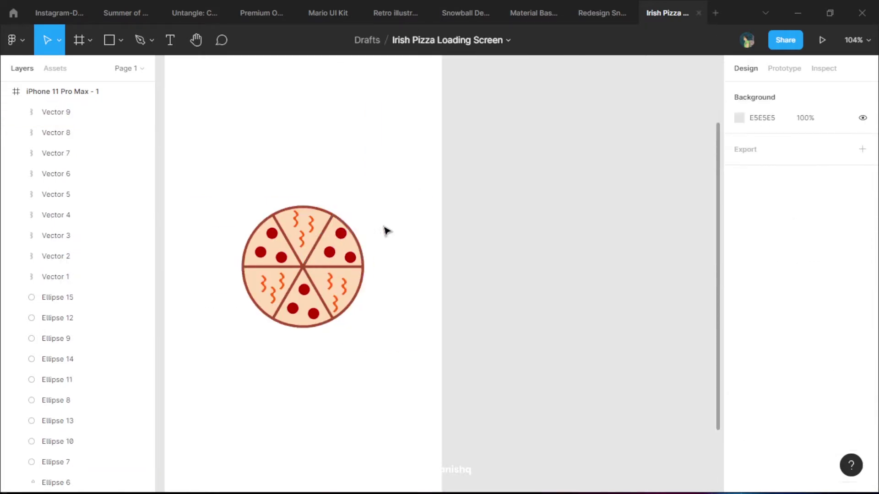
drag(383, 226, 330, 261)
Group the top-right slice with its pepperoni and the top slice with its three squiggles
key(ctrl+g)
drag(314, 174, 299, 247)
click(362, 226)
click(325, 220)
double_click(325, 221)
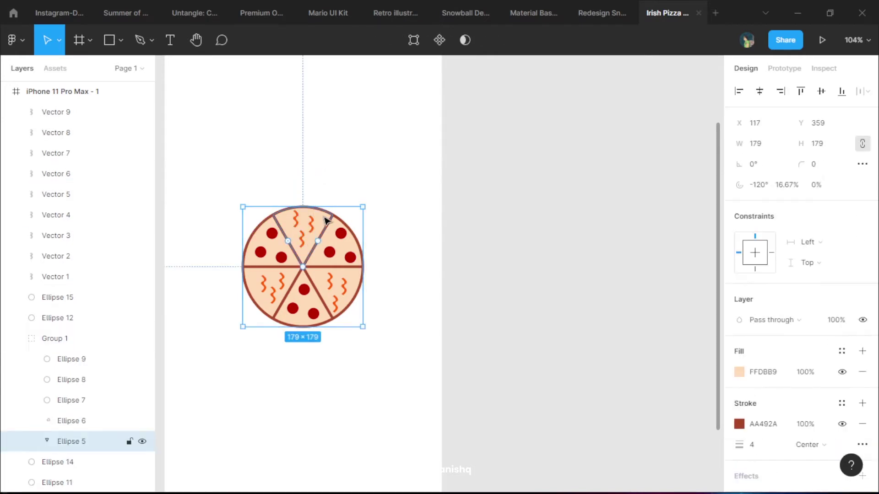
shift+click(311, 224)
shift+click(295, 221)
shift+click(301, 238)
key(ctrl+g)
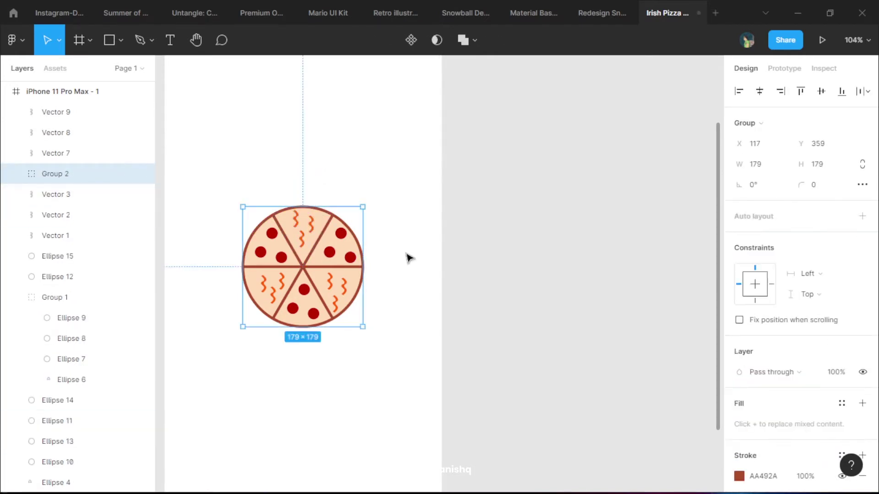
Undo an accidental group move, then group the top-left slice with its pepperoni
click(408, 259)
double_click(349, 253)
key(Escape)
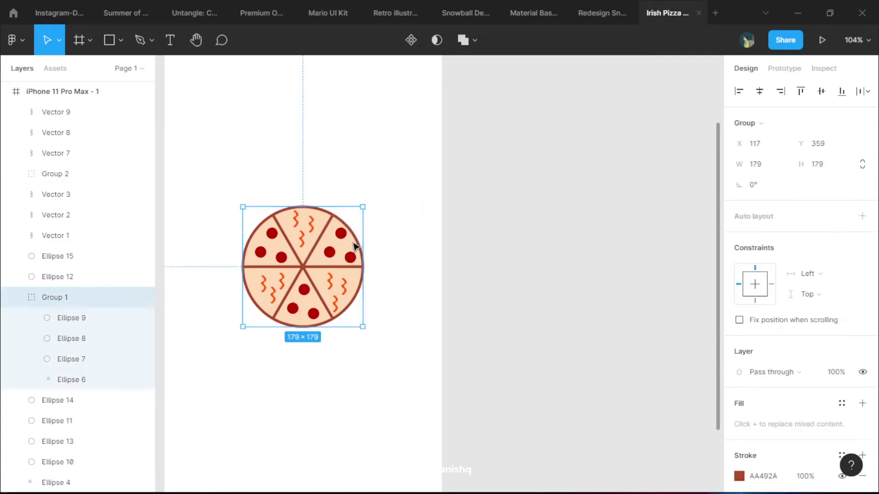
drag(353, 244, 382, 242)
key(ctrl+z)
click(424, 253)
click(263, 259)
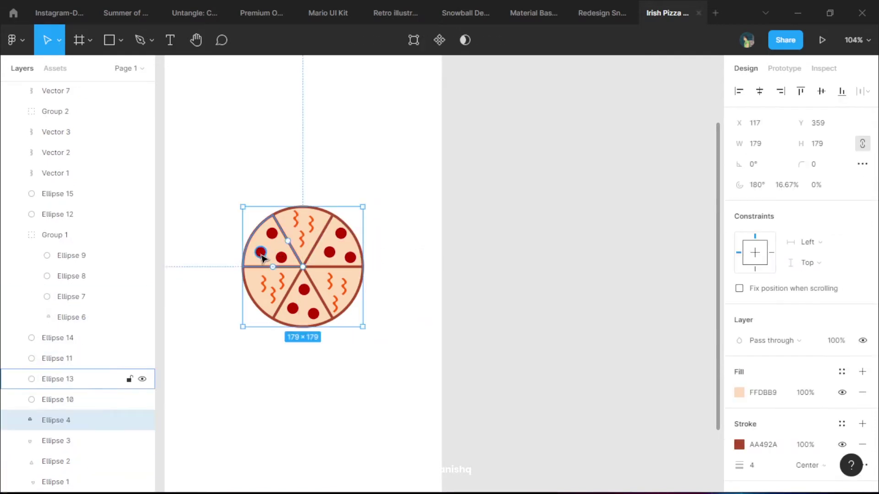
shift+click(262, 256)
shift+click(281, 258)
key(ctrl+g)
click(405, 333)
Group the bottom slice with its pepperoni and the lower-right slice with its squiggles
click(304, 289)
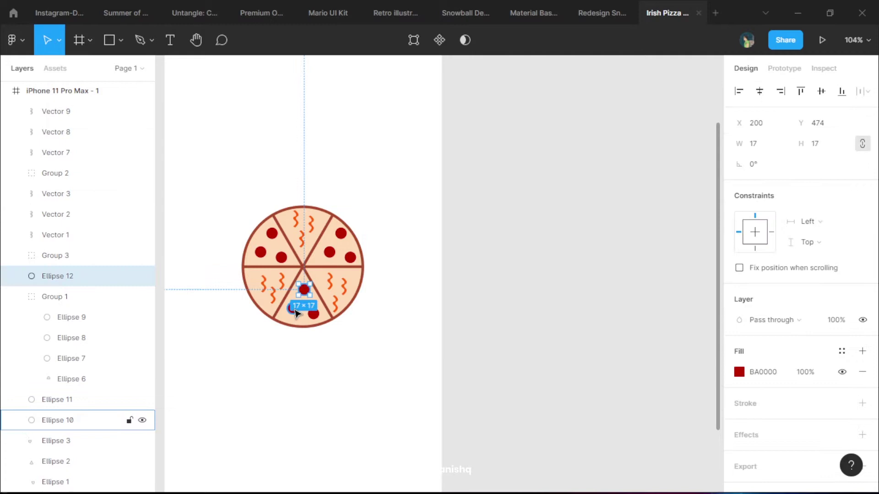
shift+click(293, 310)
shift+click(320, 319)
shift+click(315, 316)
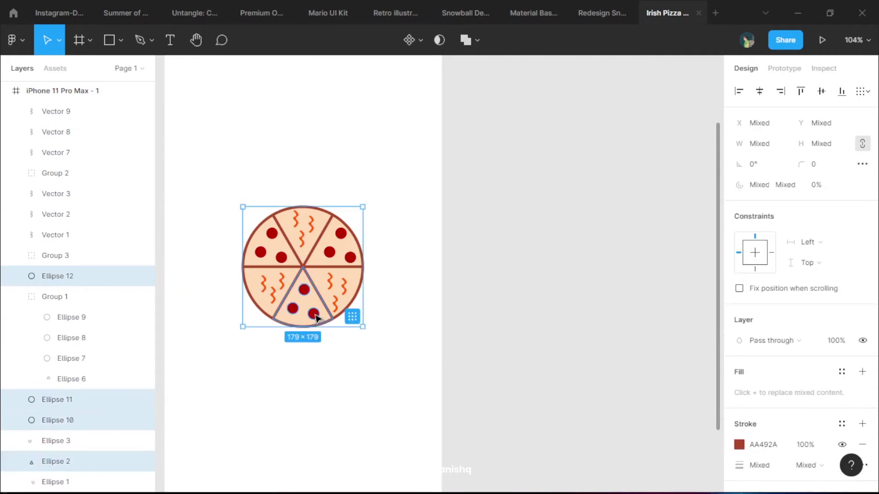
key(ctrl+g)
click(330, 284)
shift+click(344, 291)
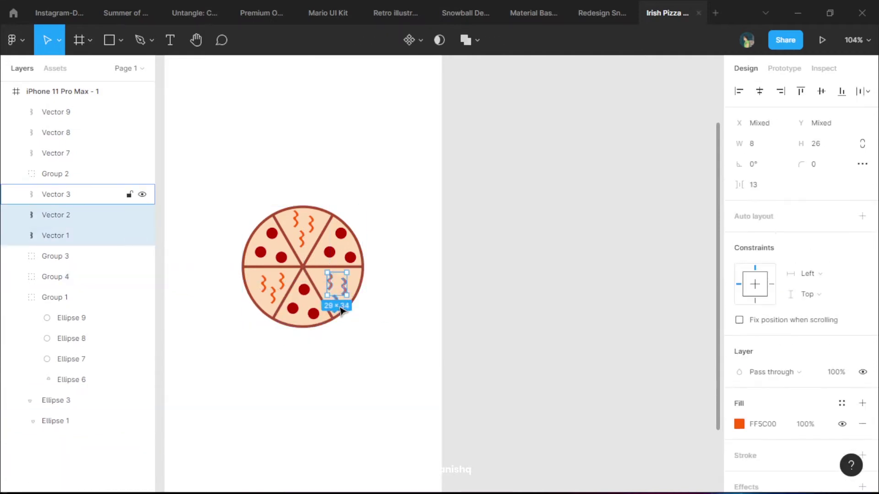
shift+click(338, 301)
shift+click(355, 288)
key(ctrl+g)
Group the lower-left slice with its three squiggles
click(421, 288)
click(249, 281)
shift+click(274, 287)
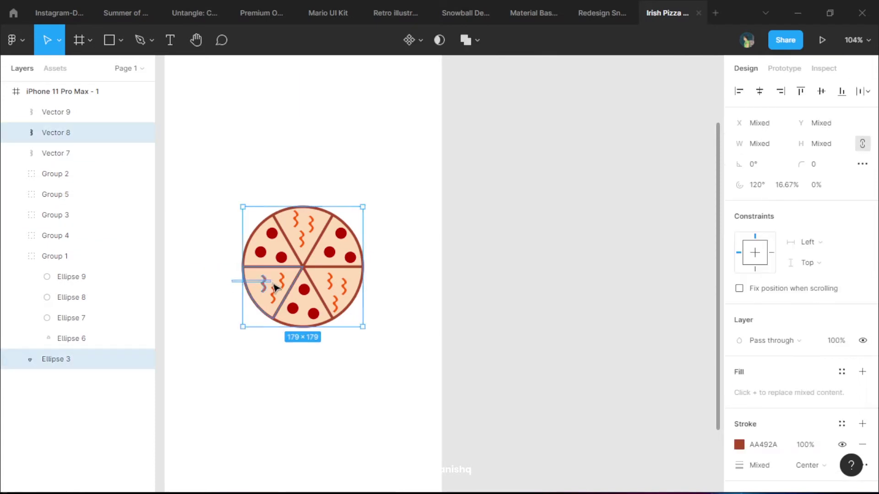
shift+click(281, 280)
shift+click(273, 297)
key(ctrl+g)
key(Escape)
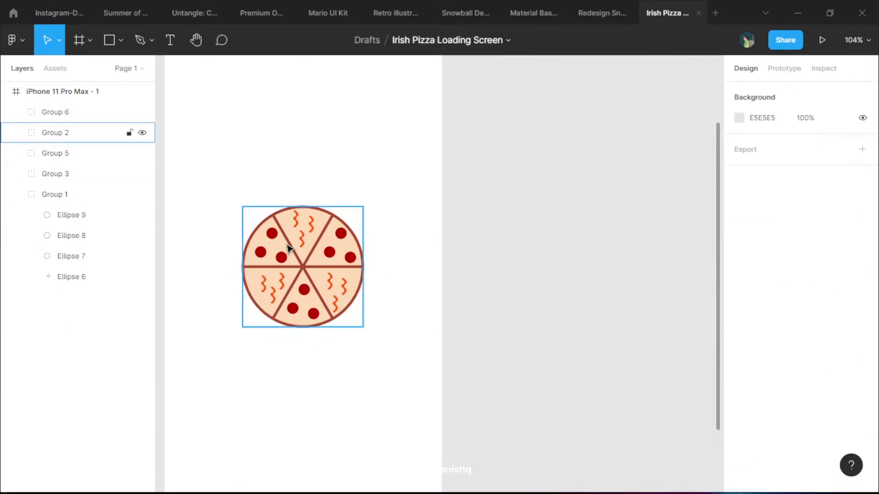
Duplicate the phone frame and hide the top-right slice group in the copy
scroll(320, 275, down, 5)
drag(308, 196, 476, 215)
click(284, 129)
click(550, 252)
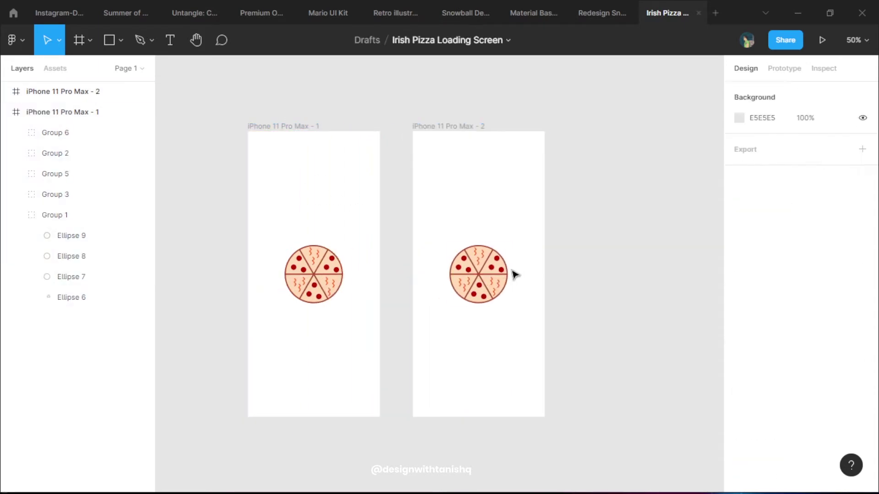
double_click(497, 259)
key(Escape)
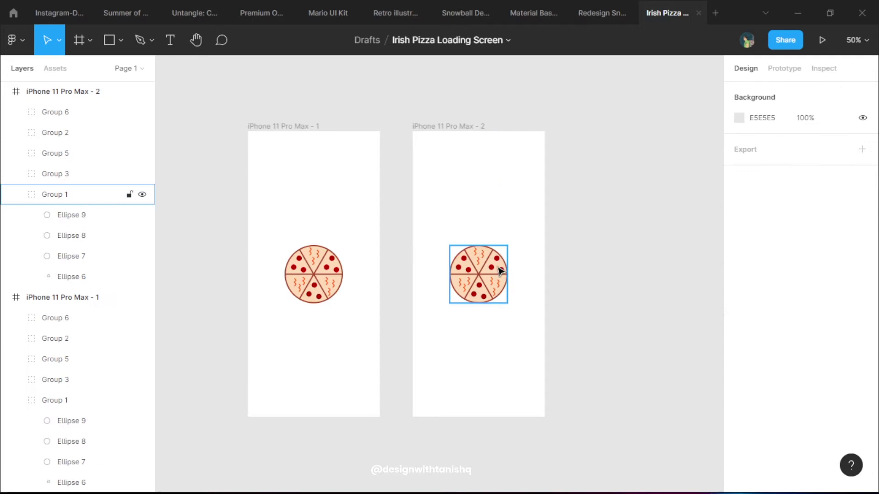
click(75, 202)
click(143, 194)
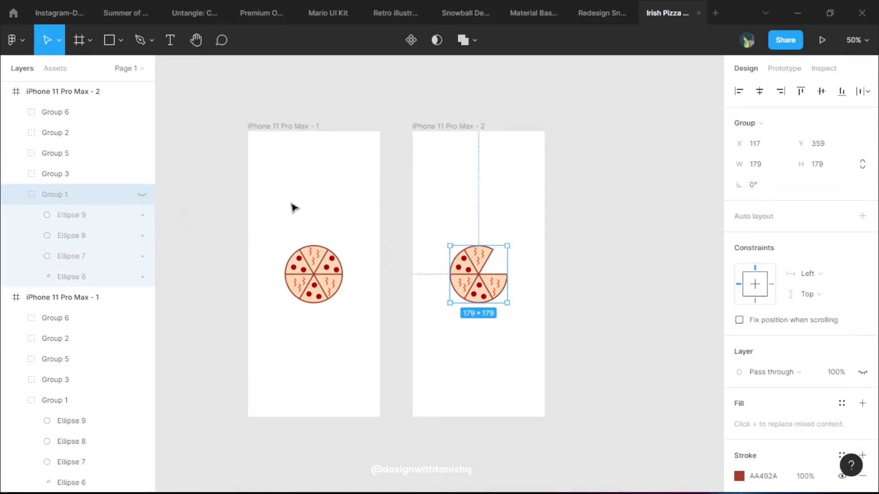
Duplicate the second frame as frame 3 and hide its Group 5 slice
drag(569, 222, 504, 222)
click(378, 131)
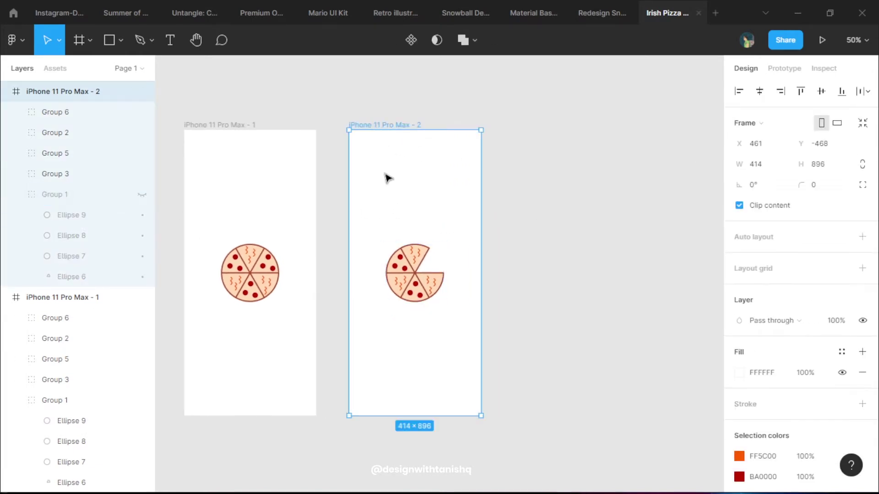
drag(387, 176, 554, 206)
click(584, 252)
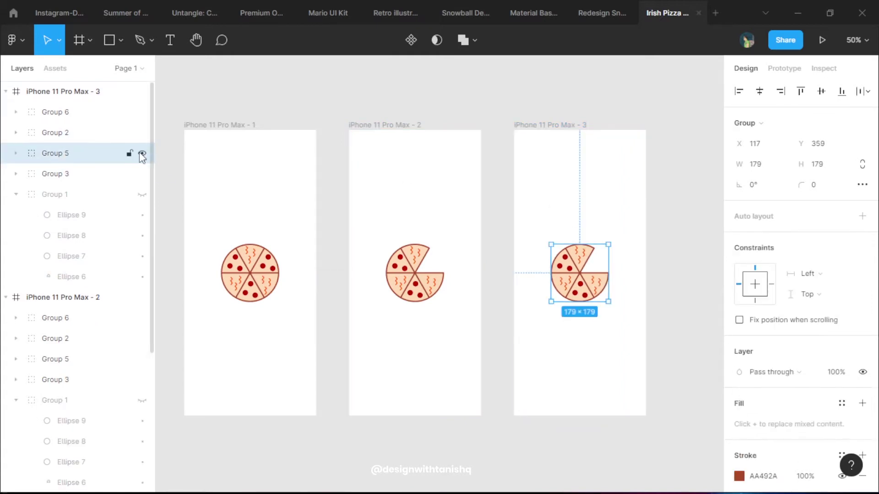
click(143, 154)
click(203, 217)
Duplicate frame 3 into further copies as frames 4, 5 and 6
scroll(203, 218, down, 3)
drag(455, 151, 572, 199)
drag(557, 205, 406, 207)
key(ctrl+d)
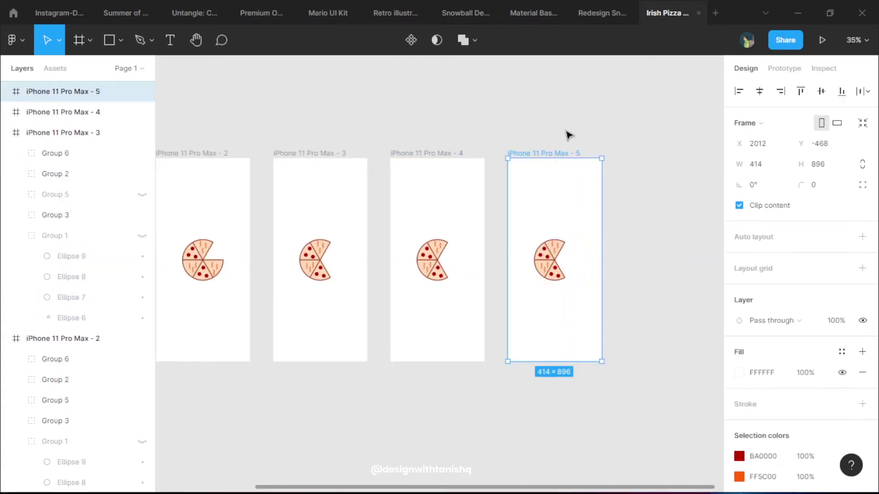
drag(535, 209, 652, 209)
click(613, 215)
Hide Group 6 and Group 4 in frame 4 so it shows half a pizza
click(440, 273)
click(143, 154)
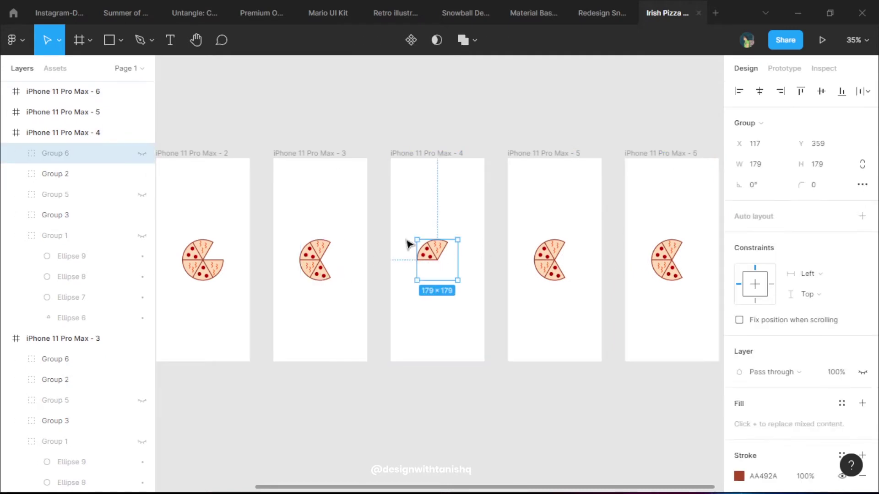
double_click(432, 270)
drag(113, 231, 68, 145)
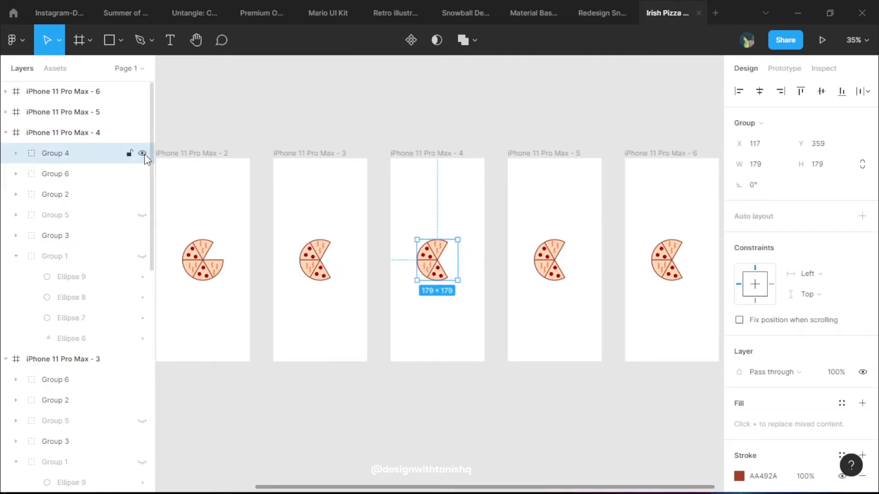
key(ctrl+shift+h)
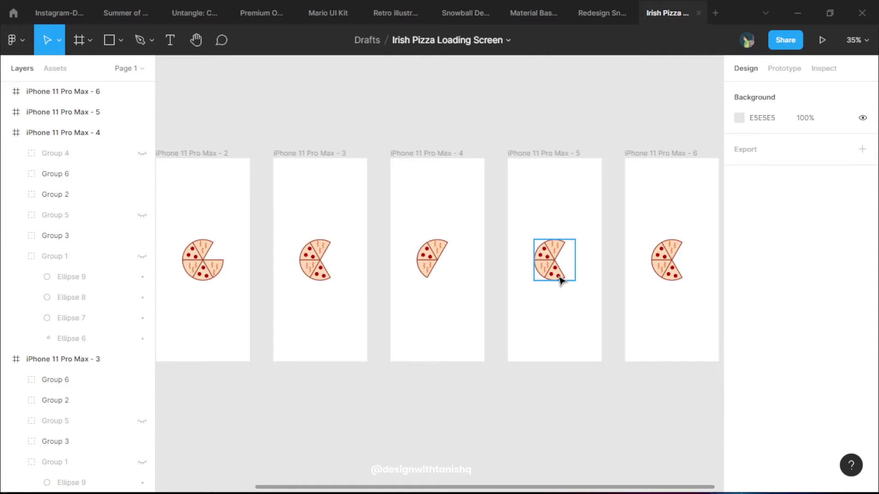
Delete frames 5 and 6, duplicate frame 4 as a new frame 5, and redo the undone changes
click(560, 278)
click(521, 154)
key(Delete)
click(662, 155)
key(Delete)
drag(423, 207, 540, 207)
click(547, 265)
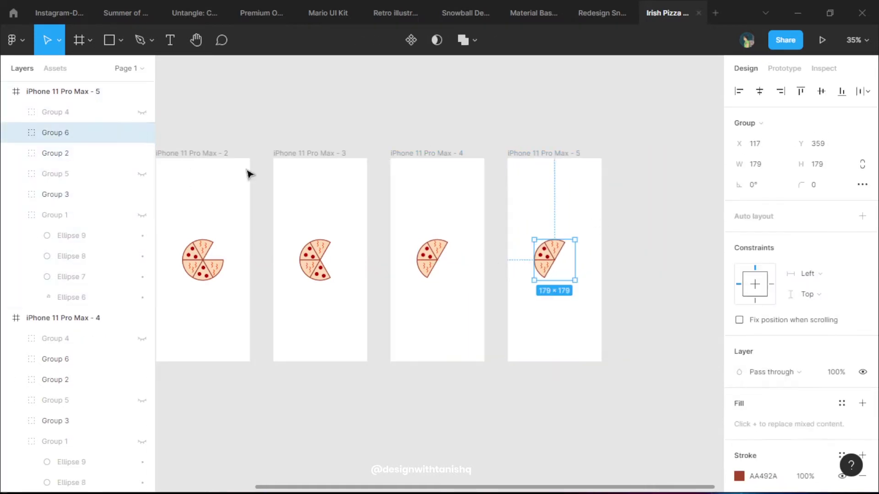
key(ctrl+shift+z)
key(ctrl+shift+z)
key(ctrl+shift+z)
key(ctrl+shift+z)
scroll(594, 172, right, 4)
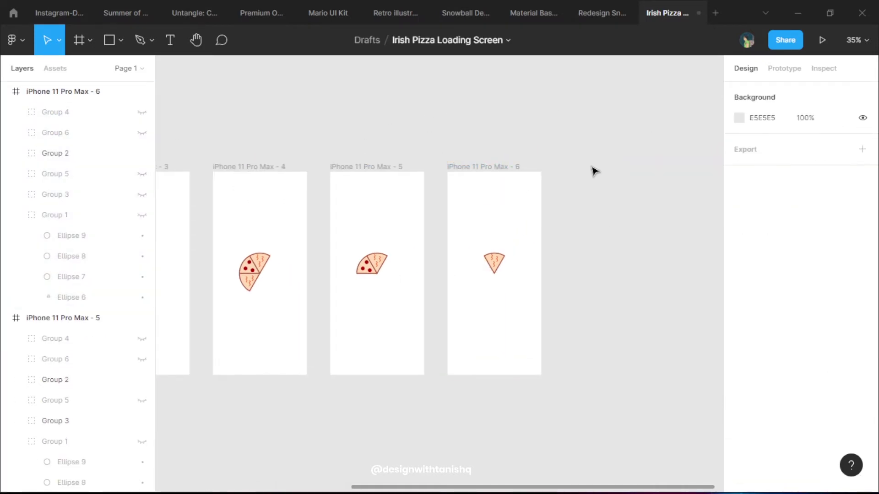
scroll(391, 298, down, 1)
Link frame 1 to frame 2 with an After delay trigger
drag(371, 373, 578, 373)
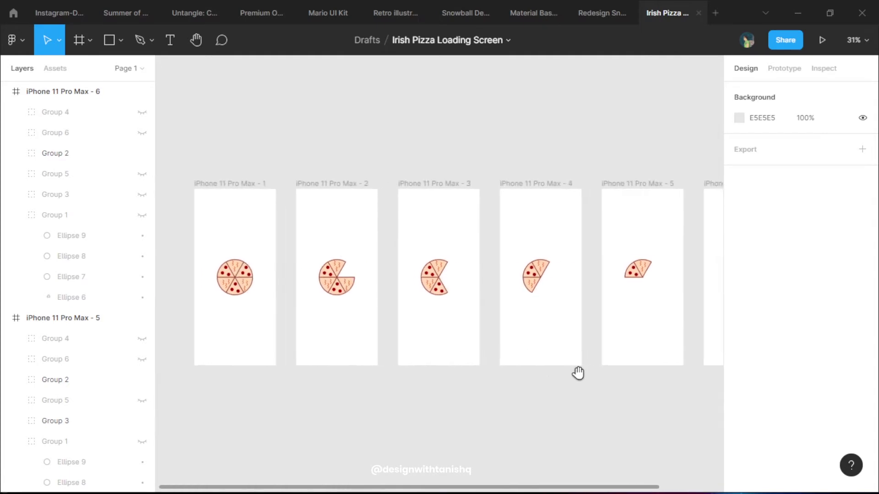
click(237, 187)
click(774, 70)
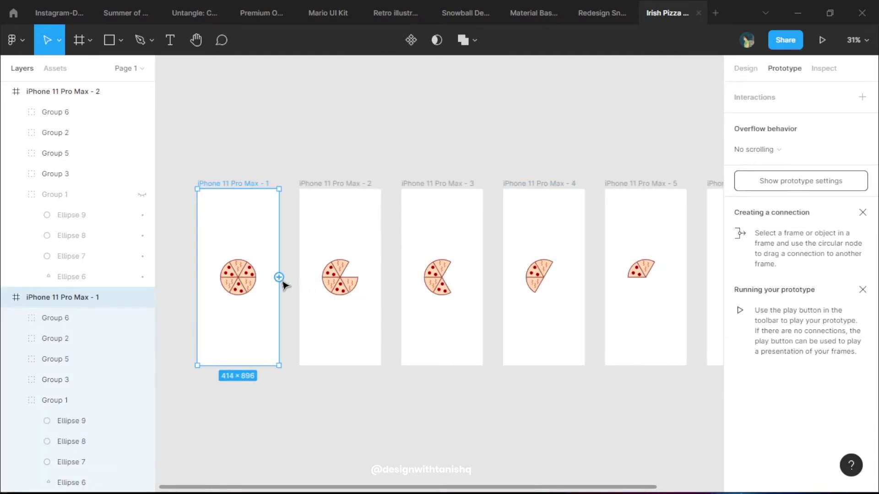
drag(280, 277, 319, 287)
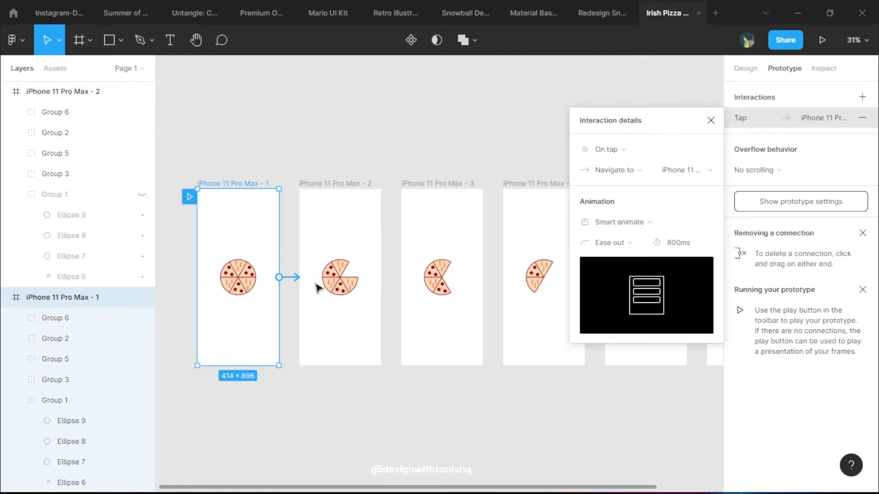
click(649, 150)
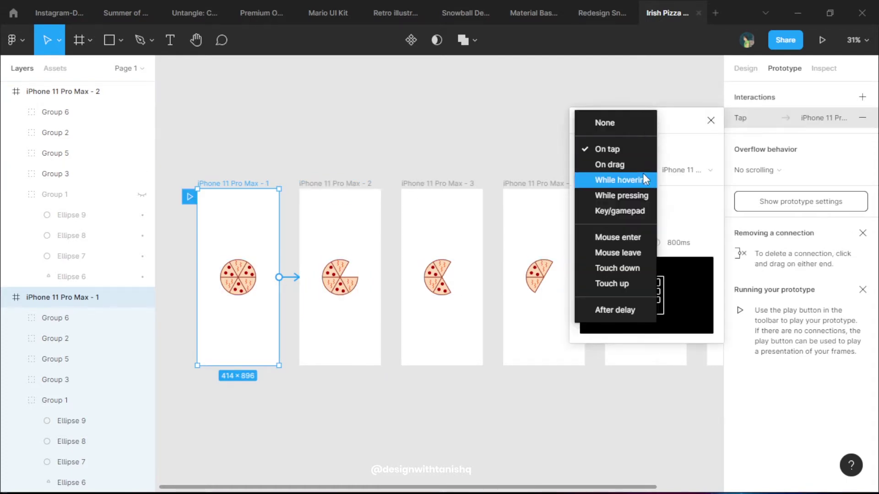
click(638, 210)
click(626, 149)
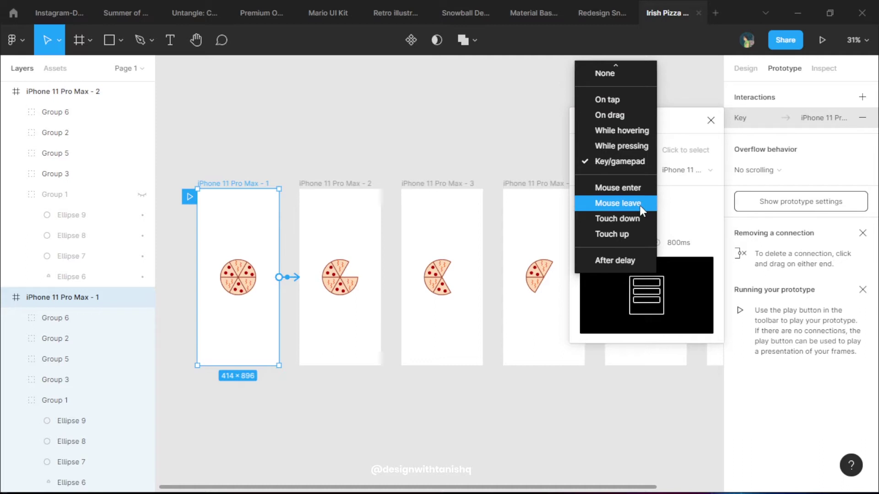
click(639, 259)
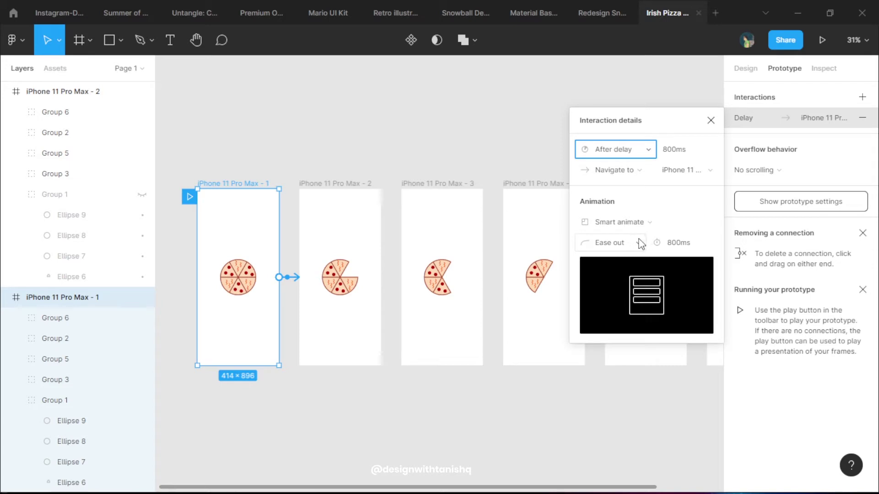
Link frame 2 to frame 3 and frame 3 to frame 4, both After delay
click(349, 194)
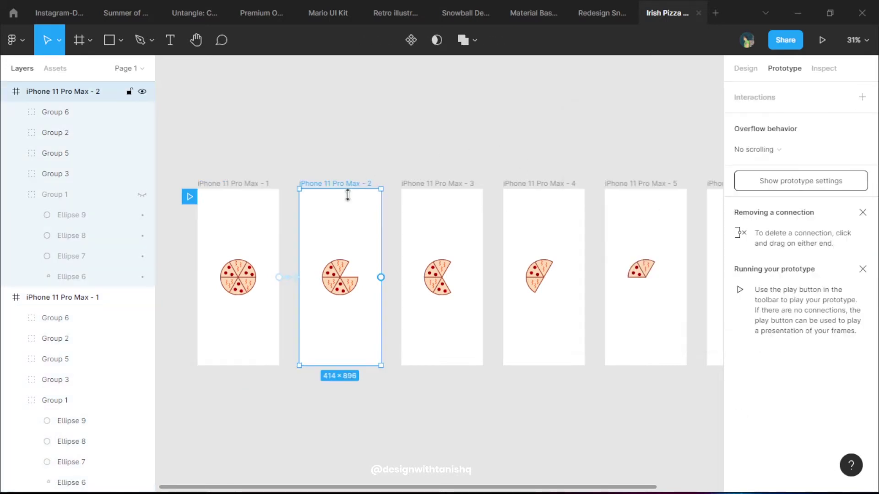
drag(381, 277, 425, 207)
click(637, 155)
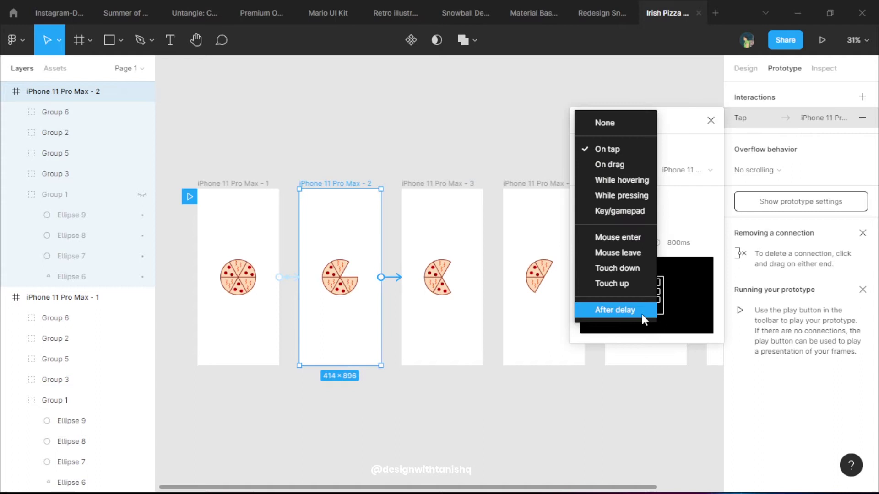
click(608, 314)
click(476, 215)
drag(483, 277, 616, 285)
click(631, 157)
click(638, 314)
Set frame 4's link to After delay and link frame 5 to frame 6 After delay
click(551, 188)
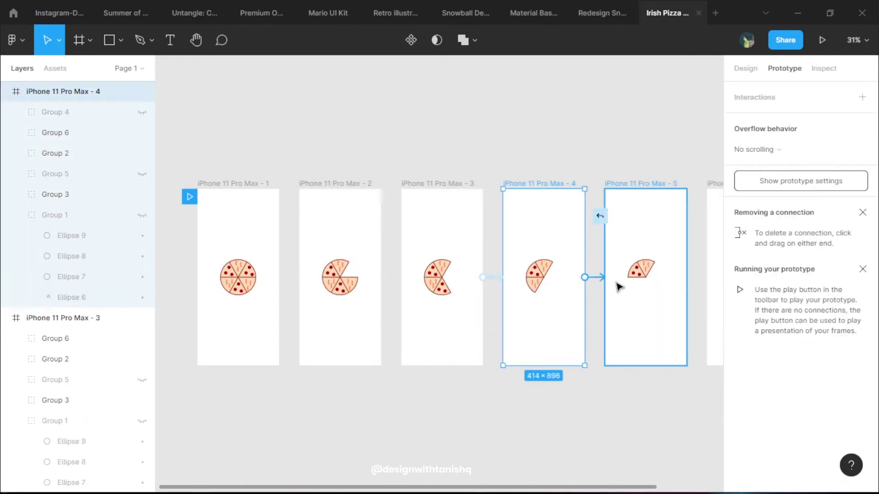
click(609, 148)
click(627, 310)
click(542, 423)
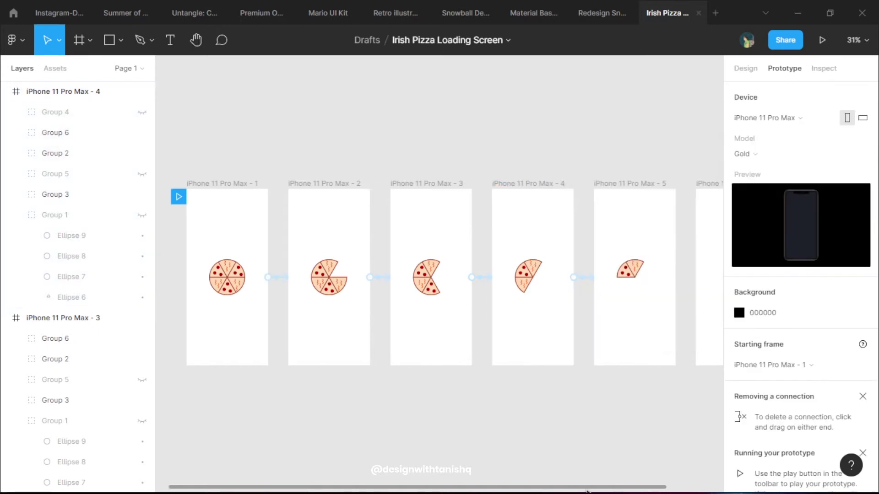
scroll(696, 457, right, 5)
click(567, 217)
drag(570, 277, 628, 279)
click(609, 148)
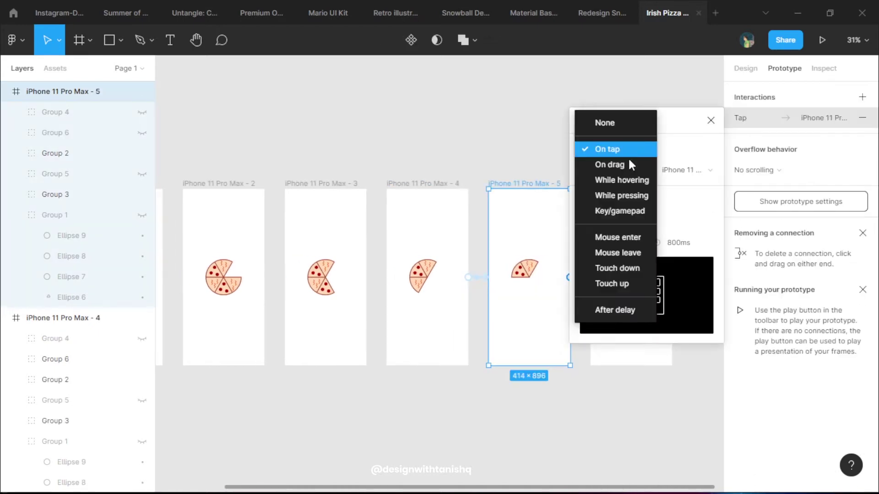
click(616, 310)
click(711, 122)
click(525, 115)
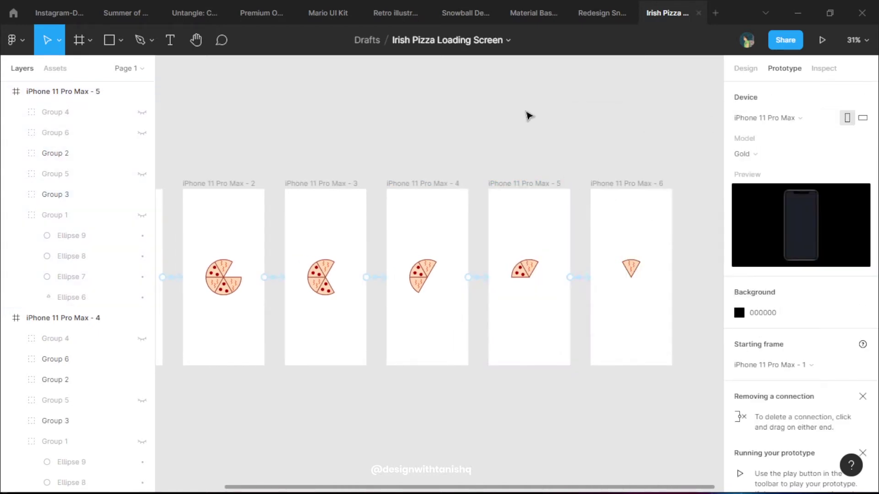
click(822, 40)
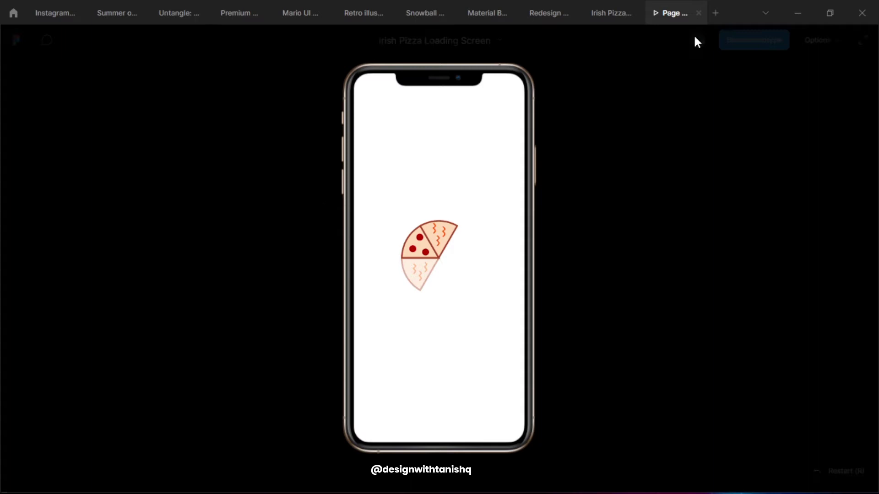
click(698, 13)
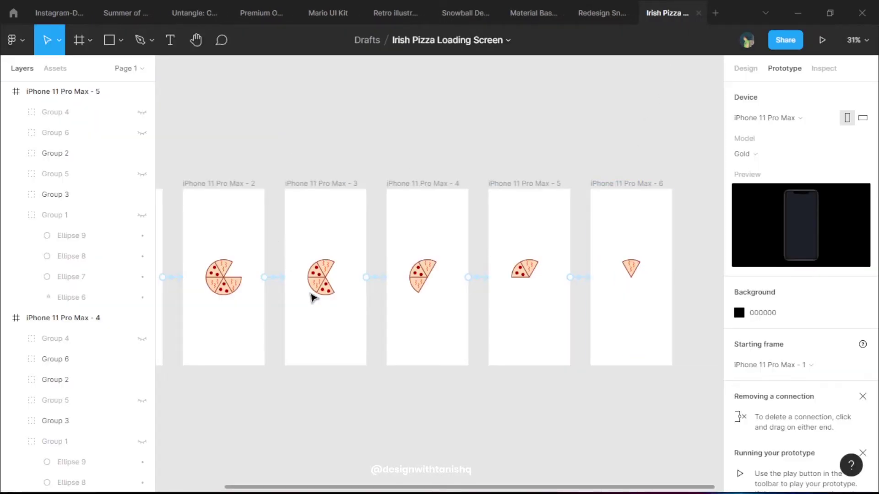
ctrl+scroll(316, 407, down, 3)
scroll(298, 362, left, 3)
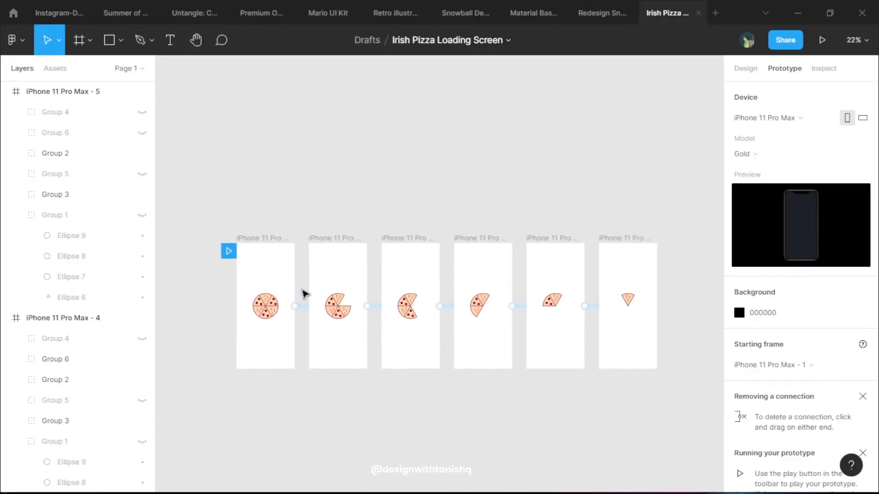
drag(298, 291, 608, 346)
click(528, 418)
Make frame 1's transition Instant, retyping its animation duration as 200ms
click(302, 312)
click(301, 329)
ctrl+scroll(303, 303, up, 3)
click(302, 299)
click(697, 158)
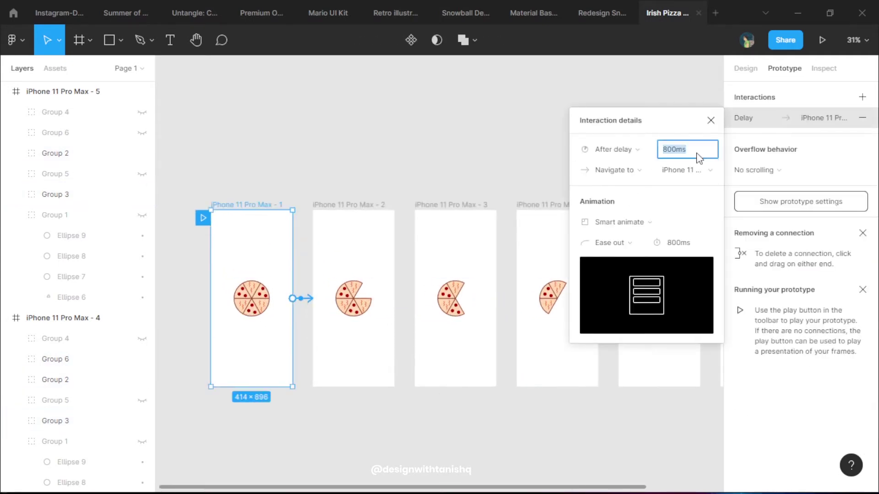
click(685, 243)
text(200)
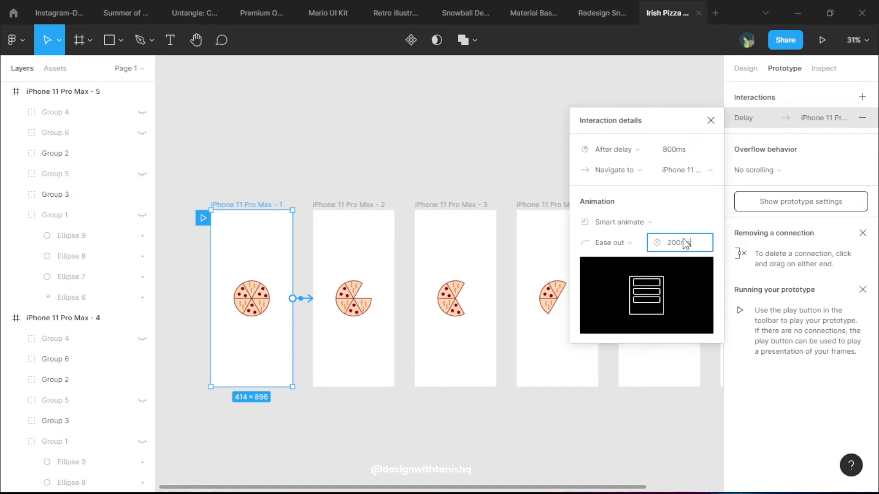
click(620, 222)
click(628, 189)
click(421, 198)
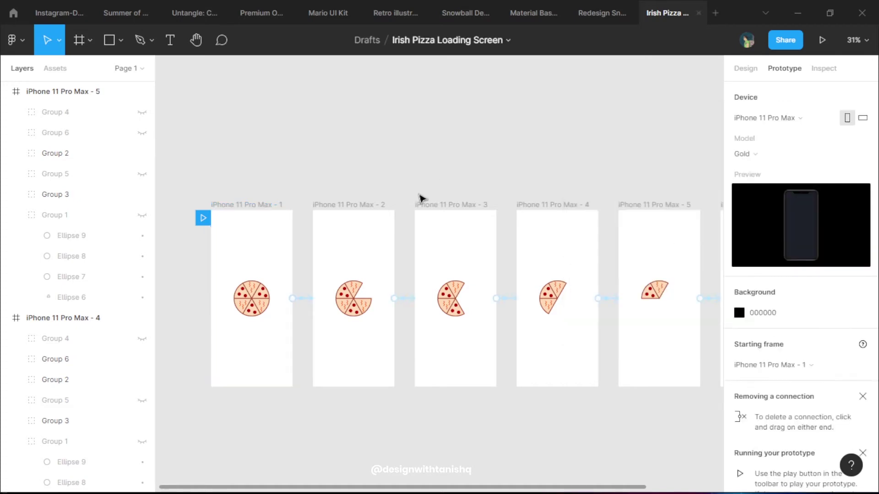
Change the animation of frame 2's and frame 3's links to Instant
scroll(278, 278, right, 3)
click(255, 296)
click(609, 222)
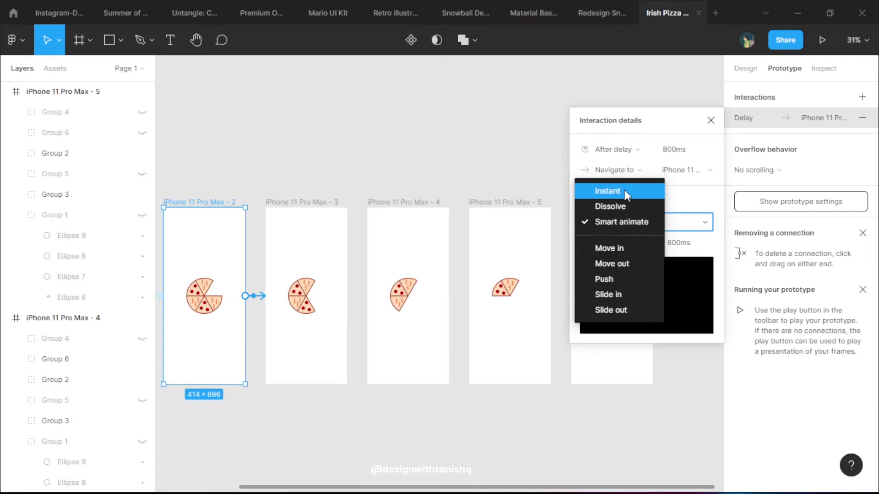
click(624, 191)
click(341, 310)
click(356, 296)
click(609, 222)
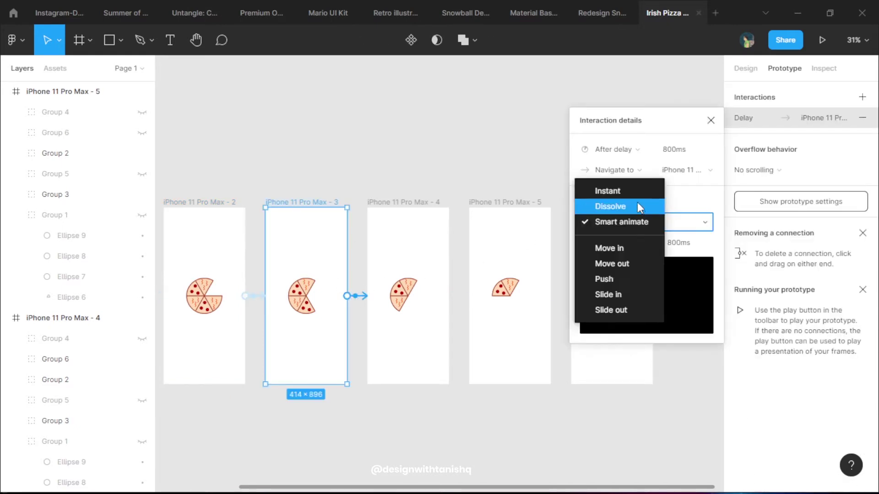
click(625, 190)
Change the animation of frame 4's and frame 5's links to Instant
click(463, 297)
click(456, 296)
click(609, 222)
click(625, 191)
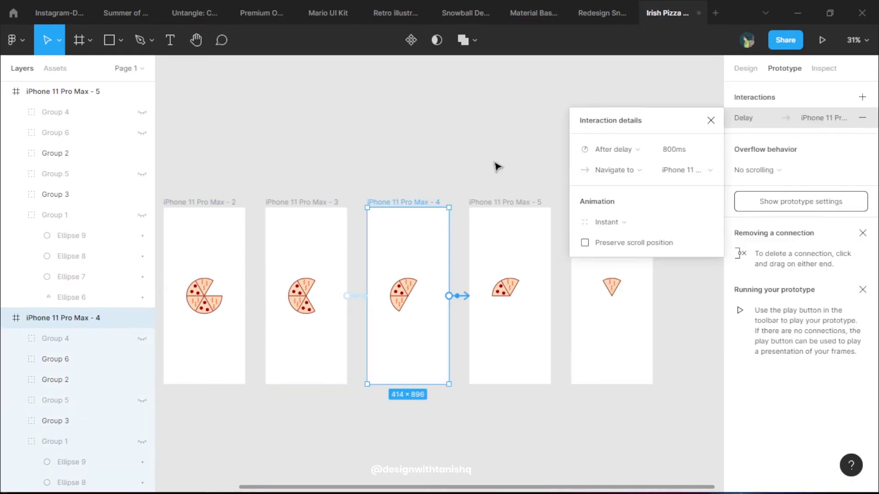
click(568, 296)
click(609, 222)
click(624, 190)
click(473, 131)
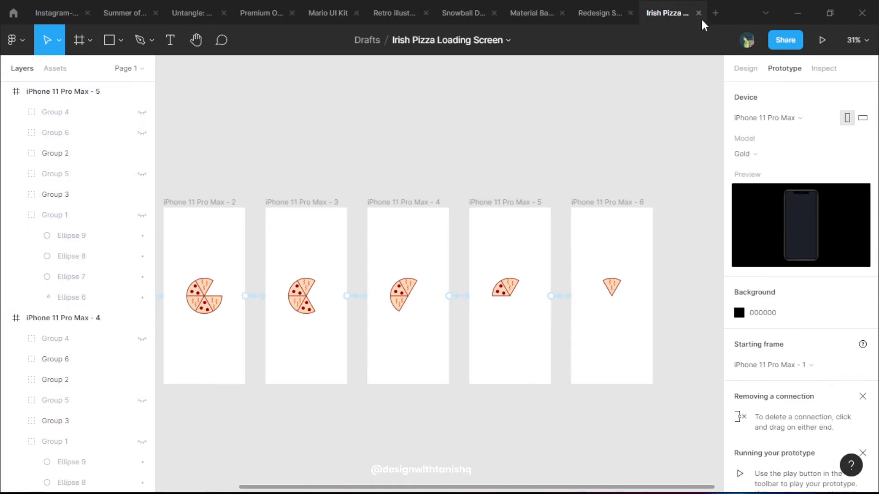
click(824, 43)
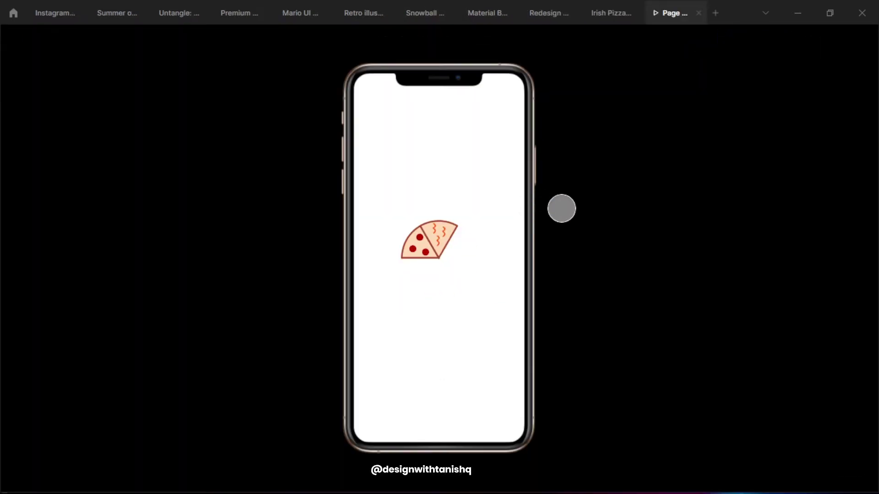
click(698, 13)
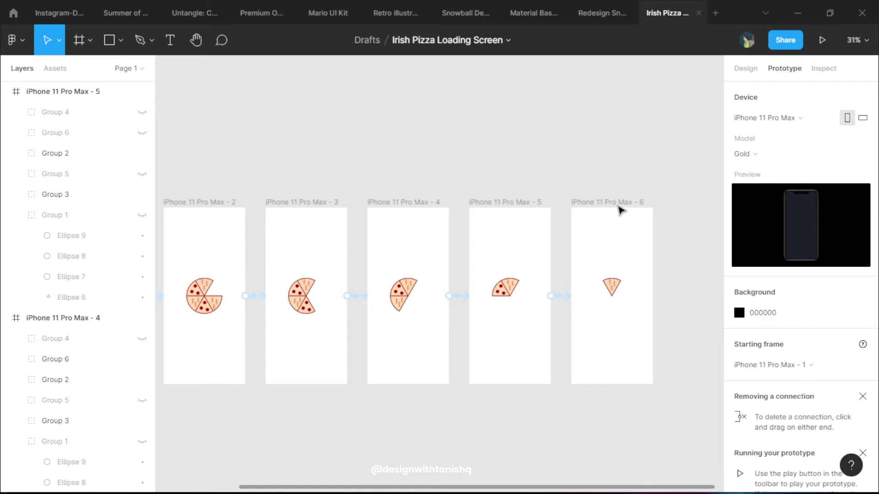
scroll(517, 133, down, 3)
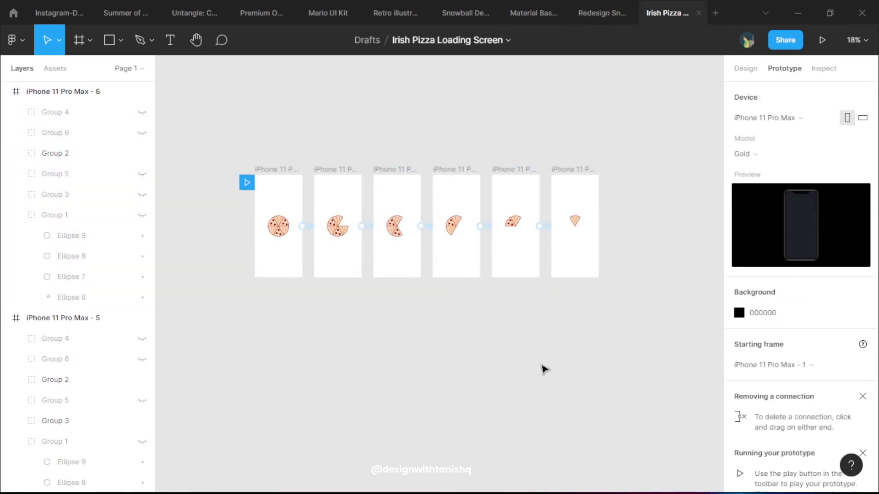
Marquee-select pizza frames 1–5 and Alt-drag a copy of the row below the originals
click(508, 171)
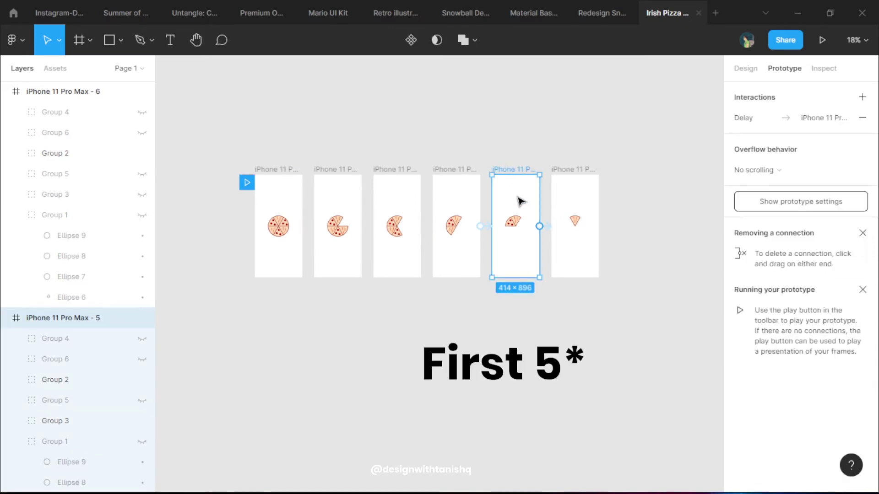
drag(236, 142, 551, 389)
drag(516, 197, 520, 324)
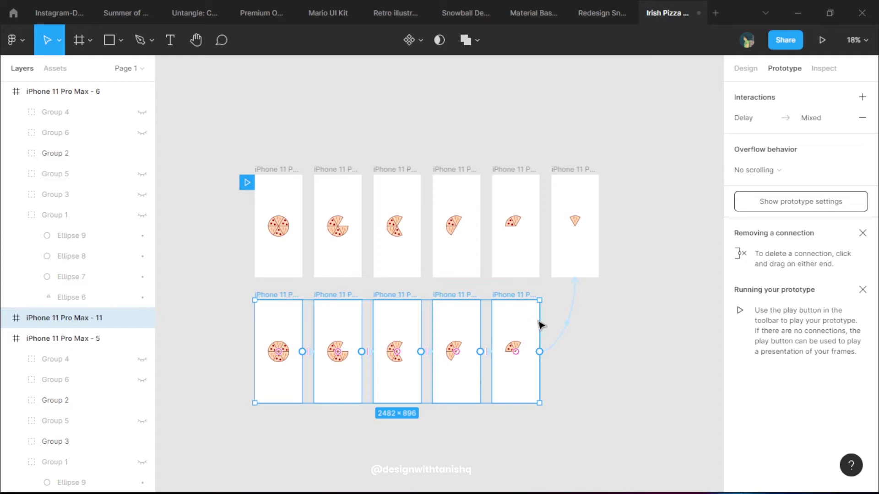
click(608, 314)
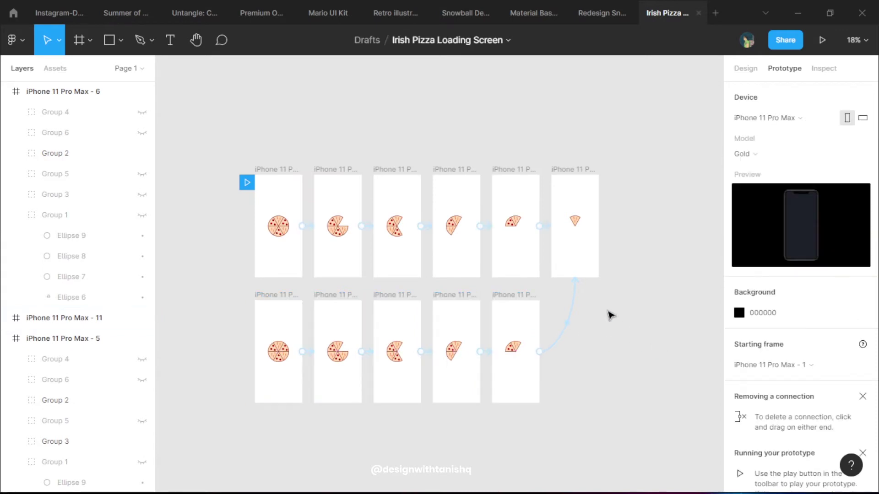
Delete the lower row's four existing connections from frames 1 through 4
click(575, 304)
key(Delete)
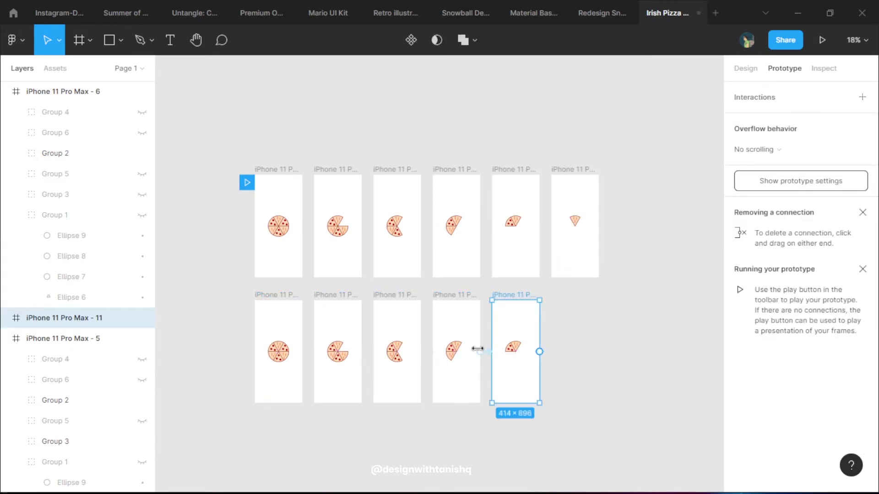
key(ctrl+z)
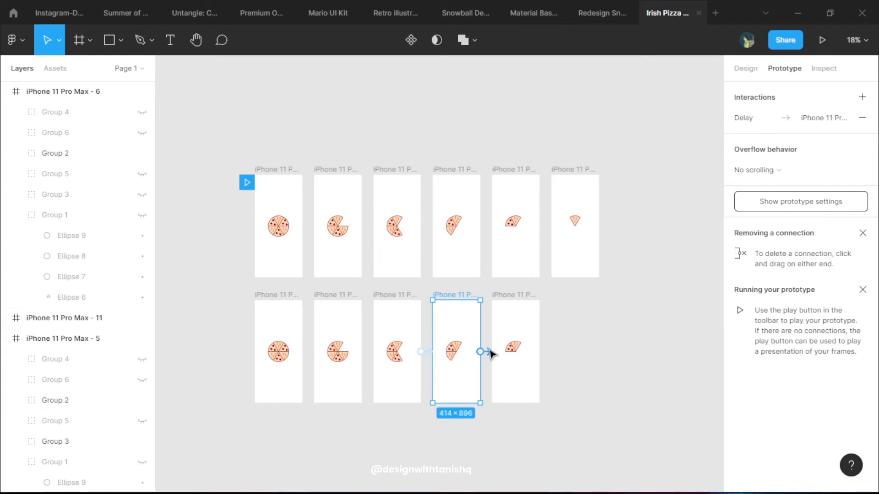
click(492, 356)
key(Delete)
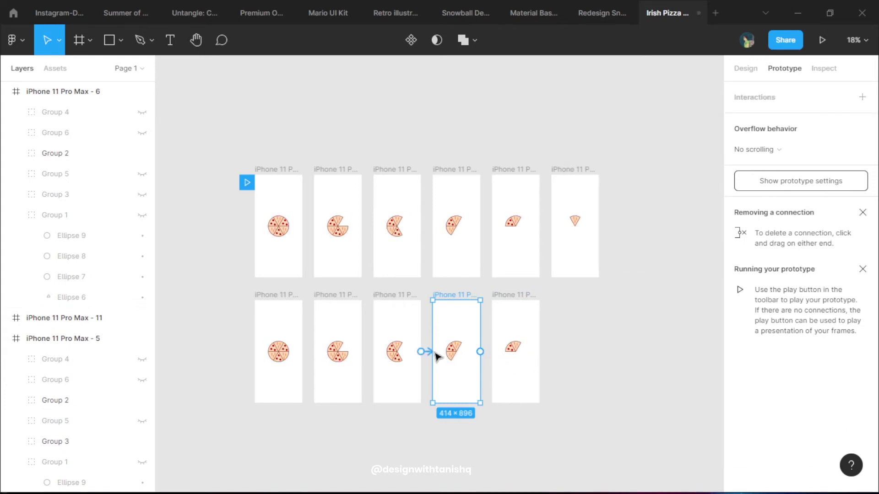
click(419, 352)
key(Delete)
click(369, 354)
key(Delete)
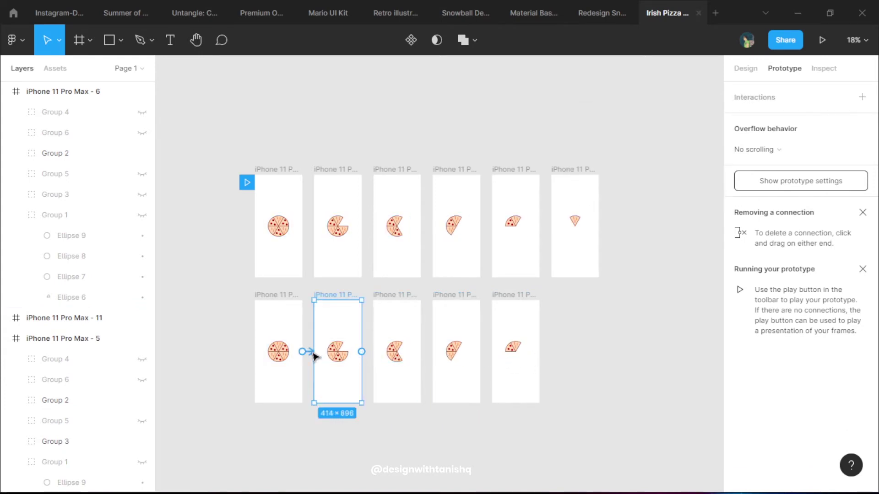
click(313, 354)
key(Delete)
click(603, 339)
Link the last top-row frame down to the lower row's last frame with an After delay trigger
click(593, 187)
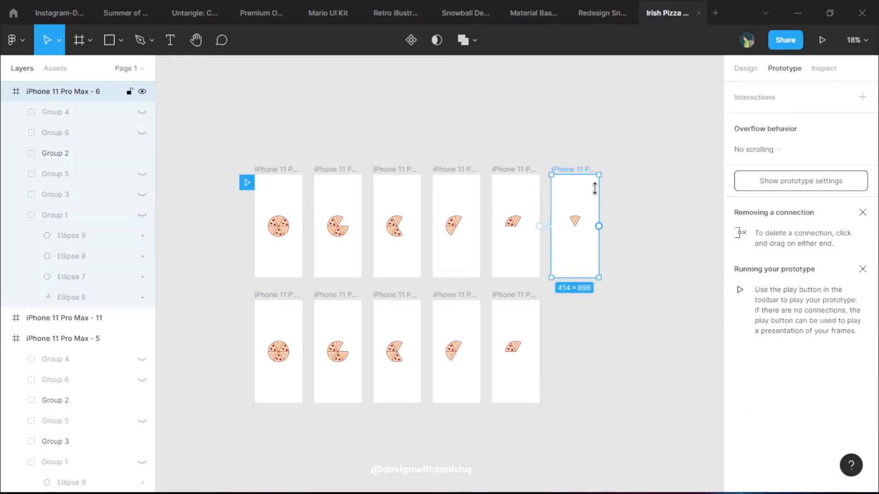
drag(599, 227, 531, 385)
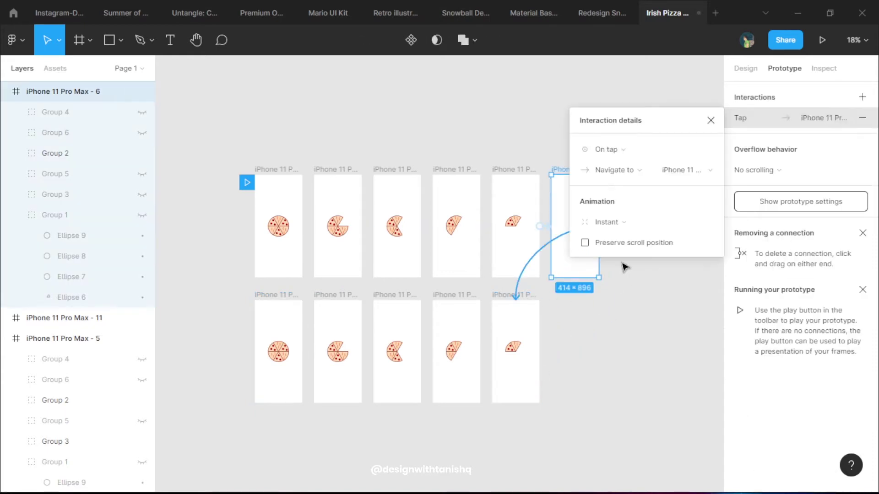
click(649, 151)
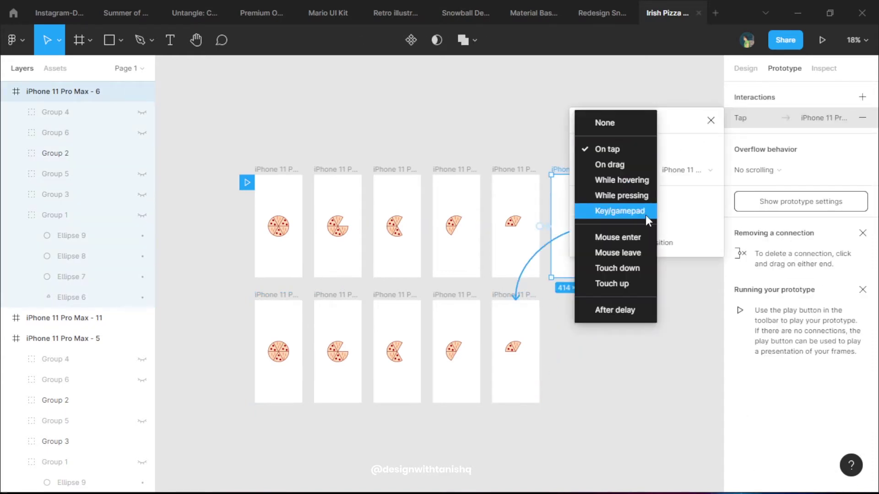
click(630, 308)
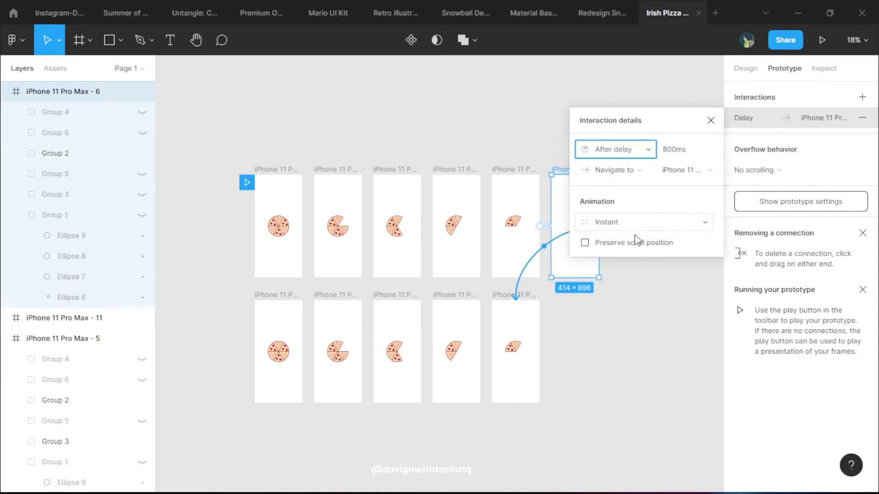
click(540, 330)
Link the lower row's last and fourth frames leftward, each triggered After delay
click(502, 300)
drag(539, 351, 281, 265)
click(630, 151)
click(613, 311)
click(595, 341)
click(463, 300)
click(650, 150)
click(614, 310)
Link the lower row's third and second frames leftward, each triggered After delay
click(620, 314)
click(396, 298)
click(630, 151)
click(614, 310)
click(338, 295)
click(630, 151)
click(615, 310)
Make the first lower frame's loop-back link to pizza frame 1 fire after a 100ms delay
click(276, 295)
click(595, 151)
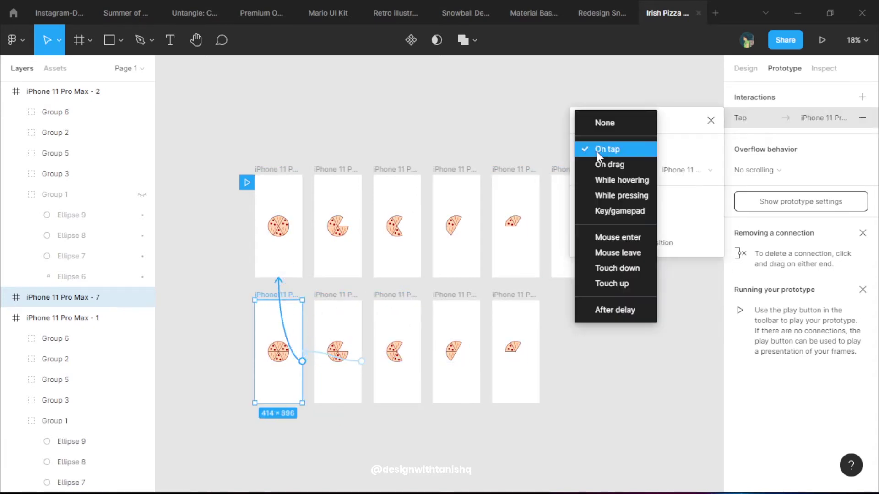
click(615, 310)
click(697, 151)
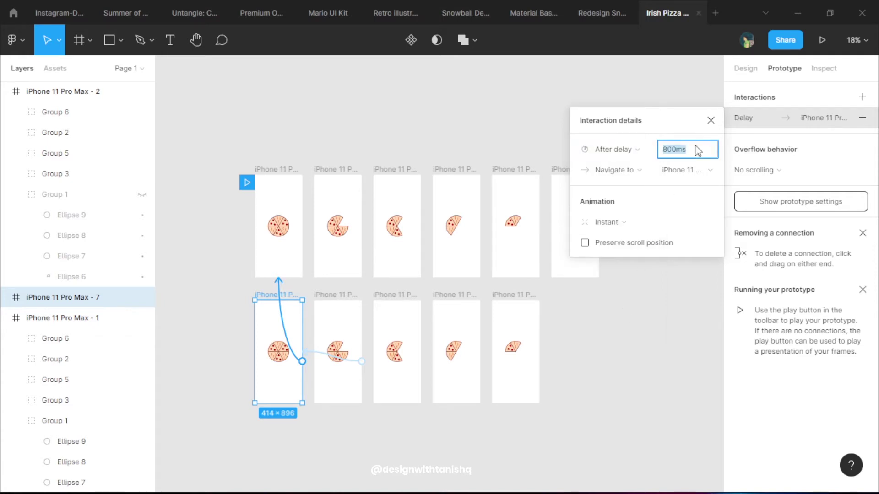
text(100)
key(Return)
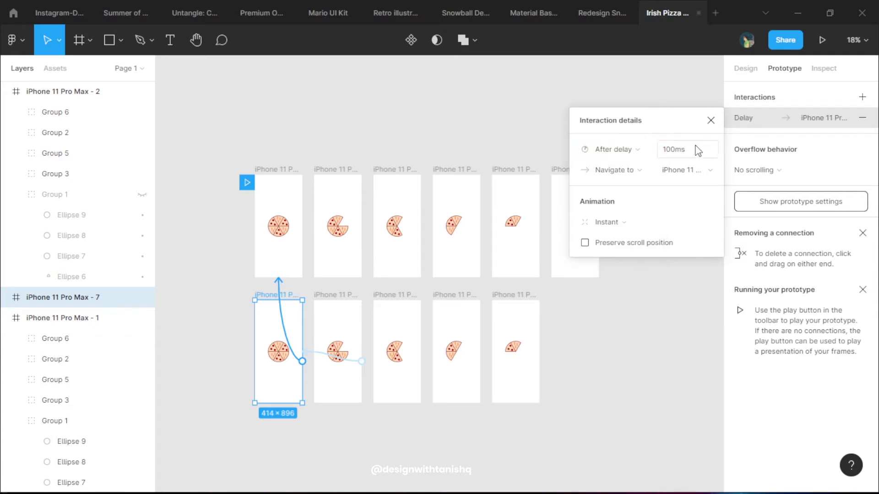
click(269, 111)
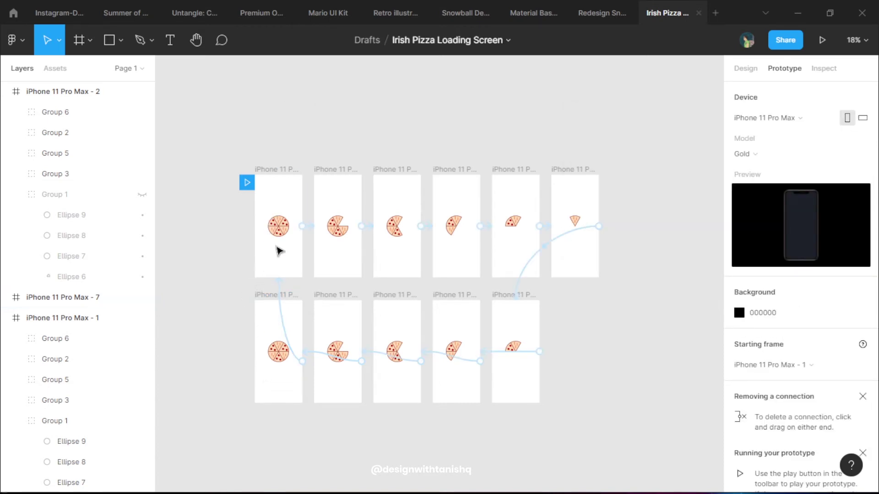
Present the prototype to watch the pizza lose slices and rebuild in a loop
click(822, 40)
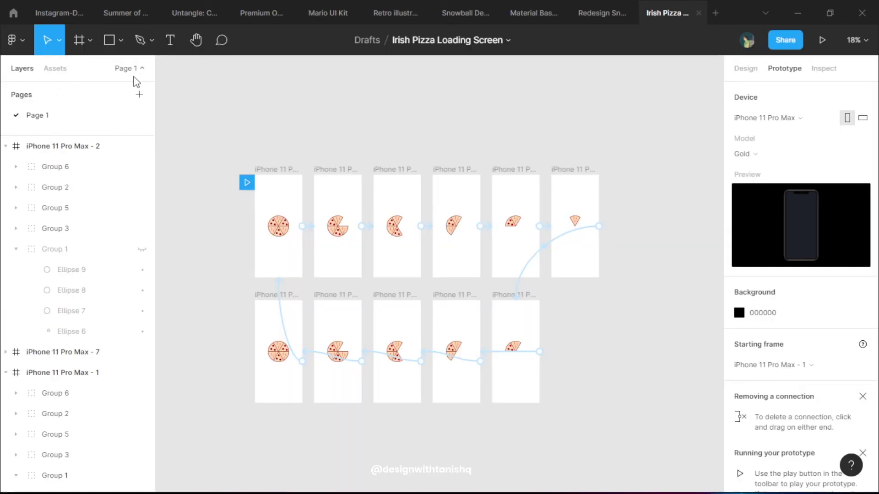
Rename Page 1 to 'Instant' and add a second page, starting its name 'Minimal'
double_click(76, 113)
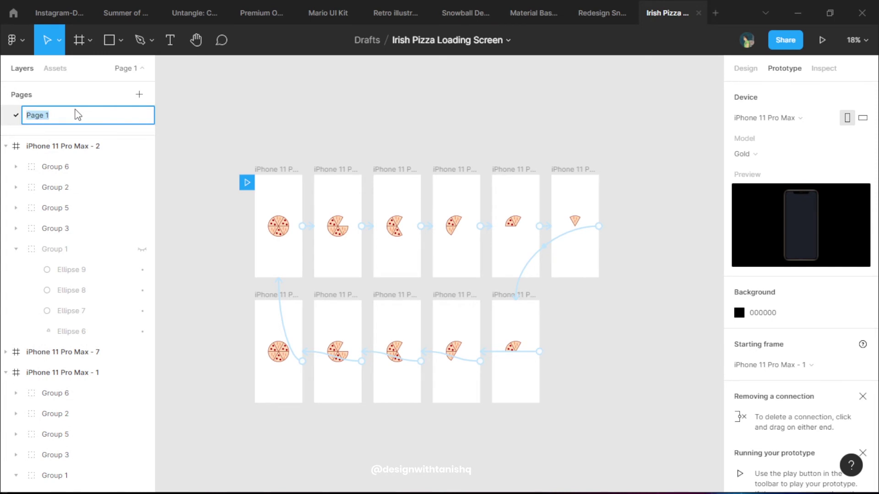
key(BackSpace)
click(267, 114)
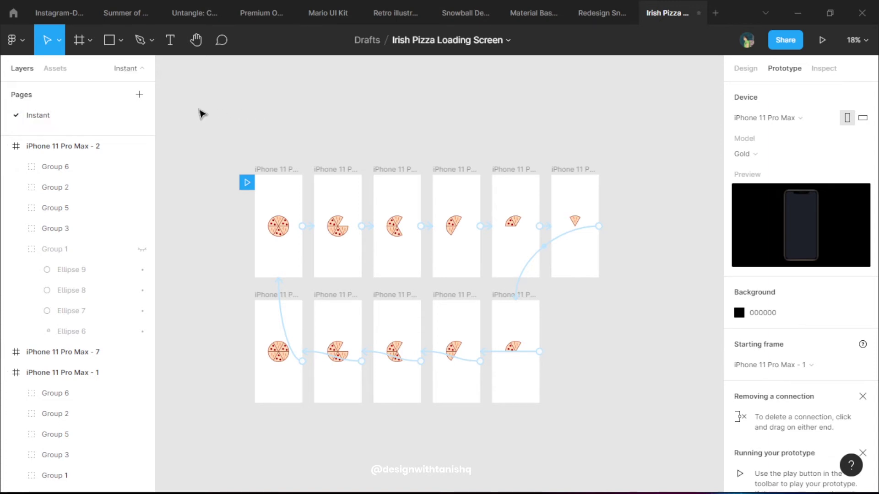
click(139, 94)
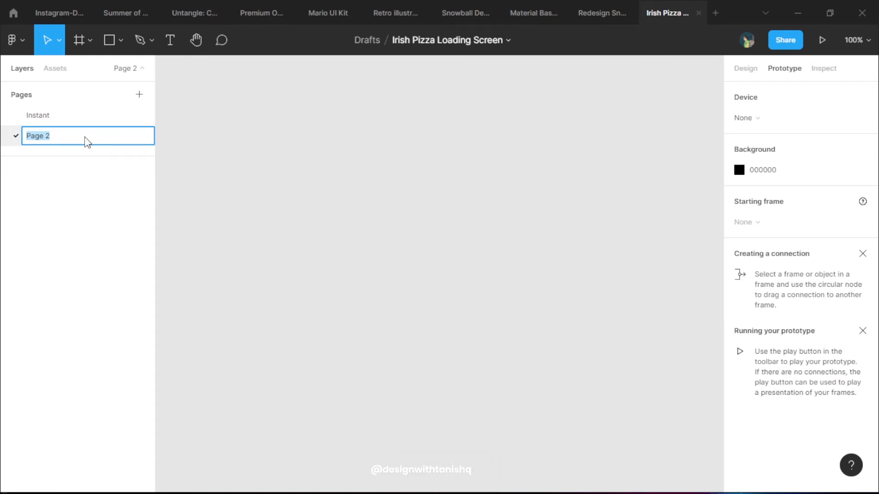
text(M)
Name the new page 'Minimal' and add an iPhone 11 Pro Max frame to it
click(228, 178)
key(f)
click(774, 135)
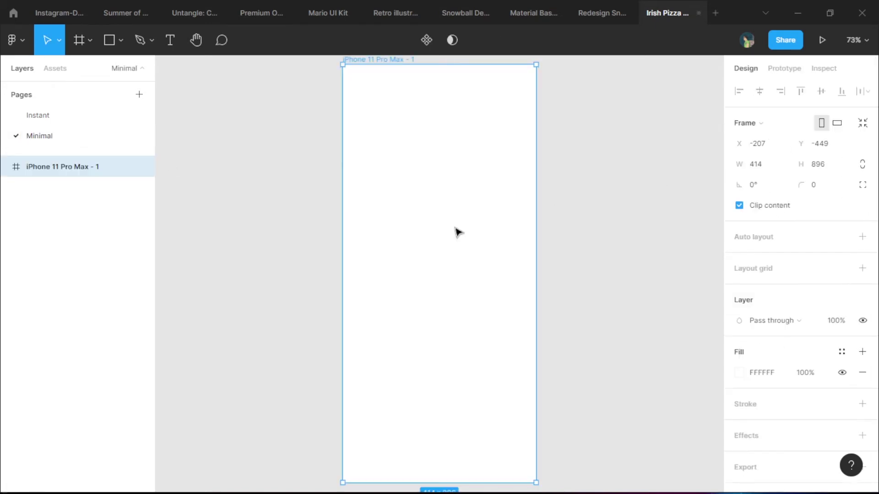
scroll(512, 255, down, 3)
scroll(561, 268, right, 3)
click(435, 243)
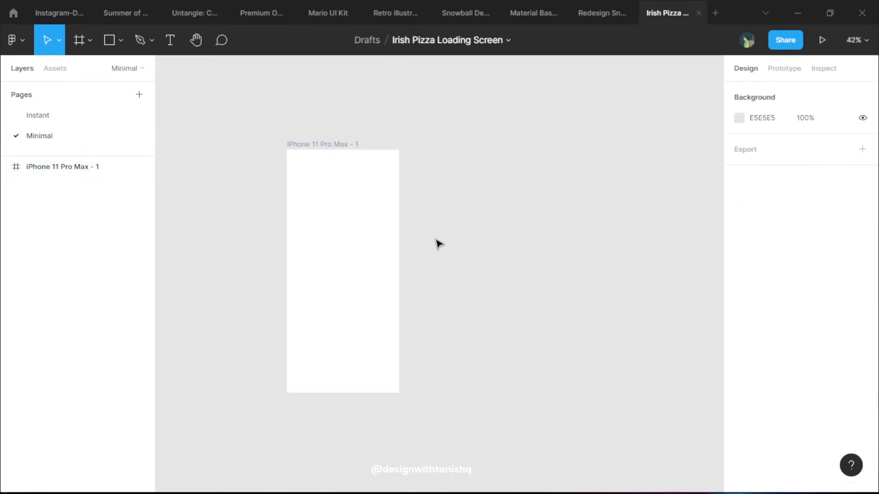
Copy the pizza from the Instant page's first frame and paste it into the Minimal frame
click(103, 121)
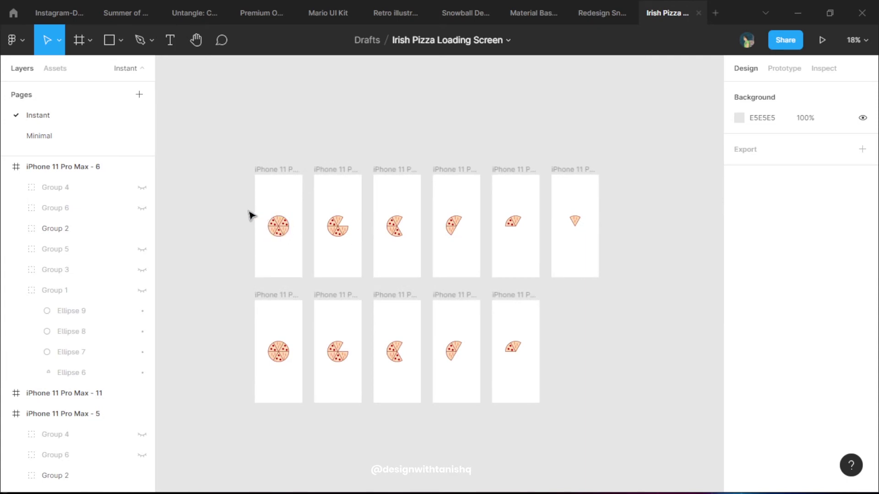
click(284, 234)
key(ctrl+c)
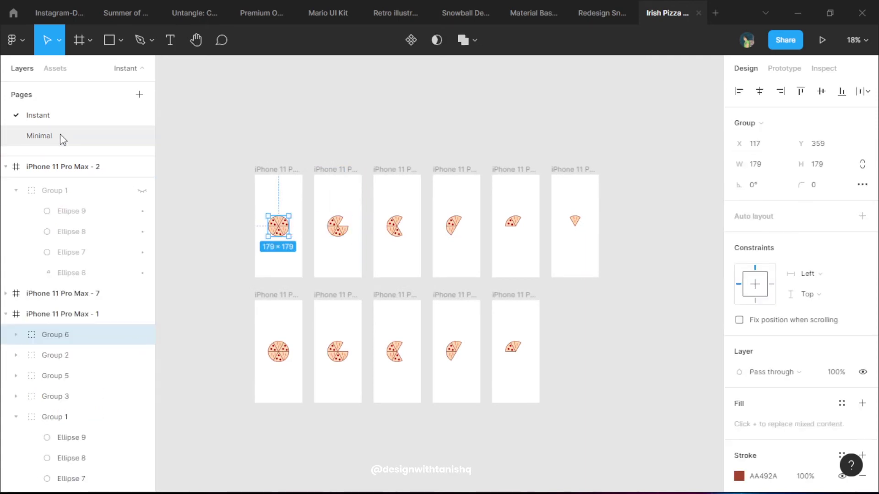
click(59, 135)
click(345, 268)
key(ctrl+v)
click(406, 320)
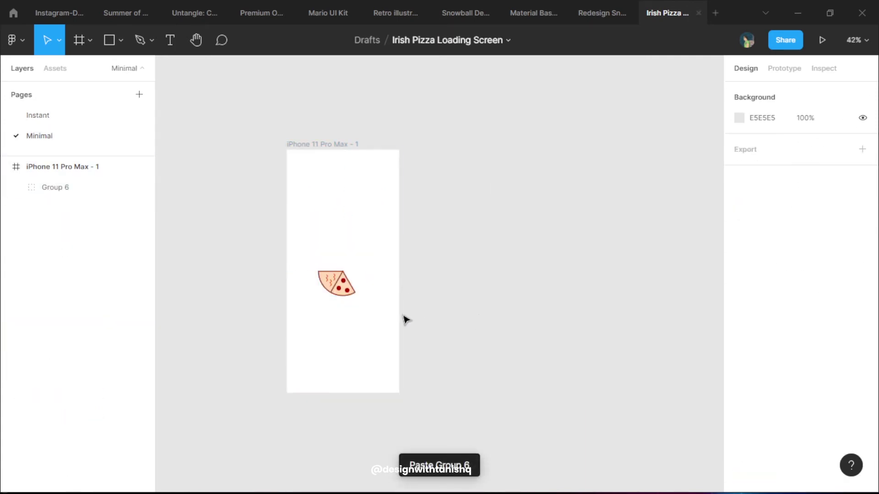
key(ctrl+z)
Select the whole pizza on Instant and delete the lone slice pasted on Minimal
click(69, 111)
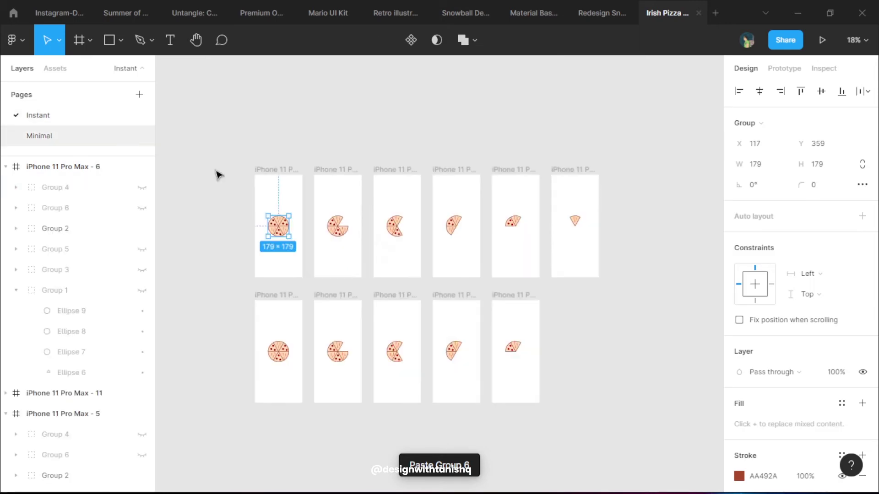
click(247, 225)
drag(229, 210, 293, 243)
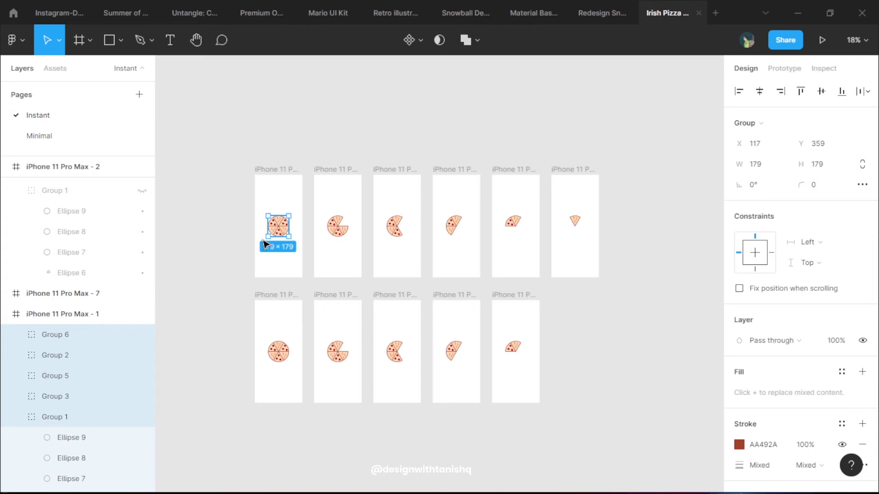
click(96, 133)
drag(304, 225, 398, 349)
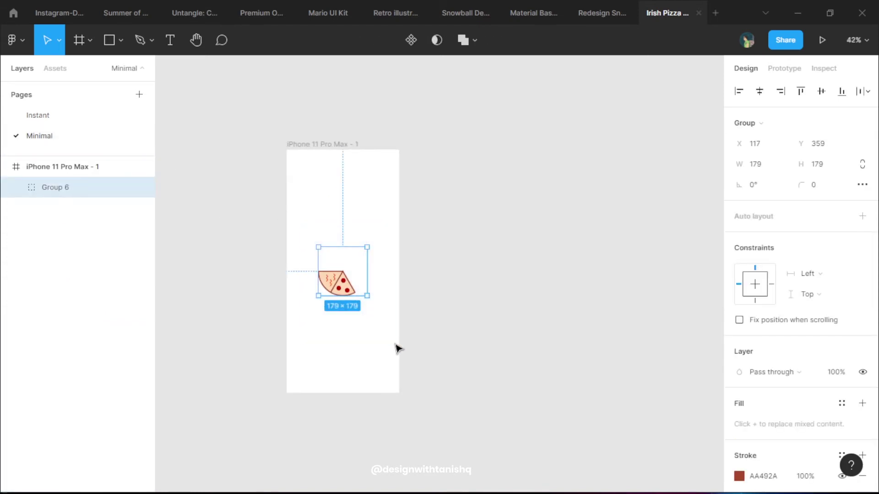
key(Delete)
key(ctrl+v)
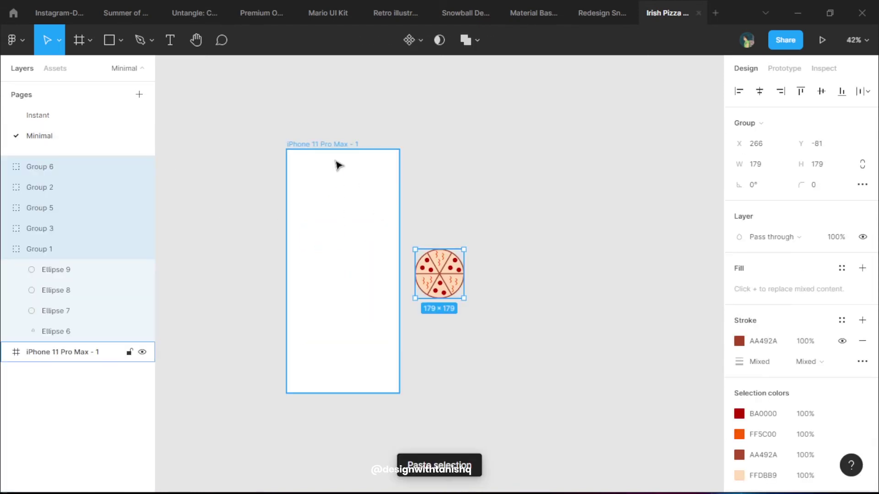
key(ctrl+z)
Paste the full six-slice pizza inside the Minimal page's iPhone frame
click(319, 143)
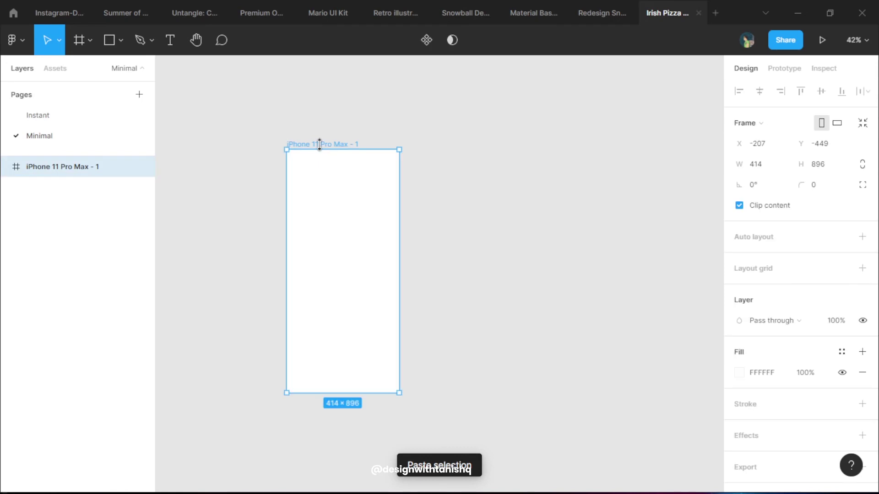
key(ctrl+v)
click(472, 305)
scroll(242, 323, up, 3)
scroll(316, 314, down, 3)
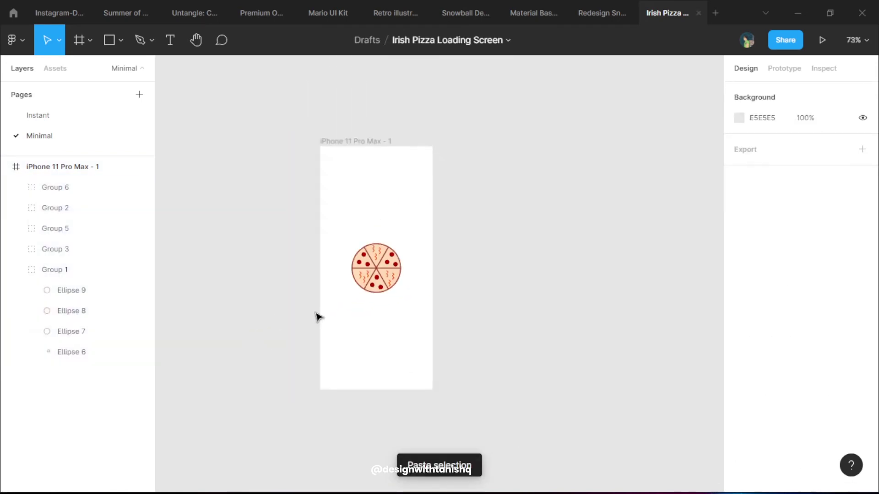
drag(434, 342, 377, 370)
scroll(378, 370, right, 3)
Duplicate the first phone frame with its pizza to create a second frame
click(254, 177)
key(ctrl+d)
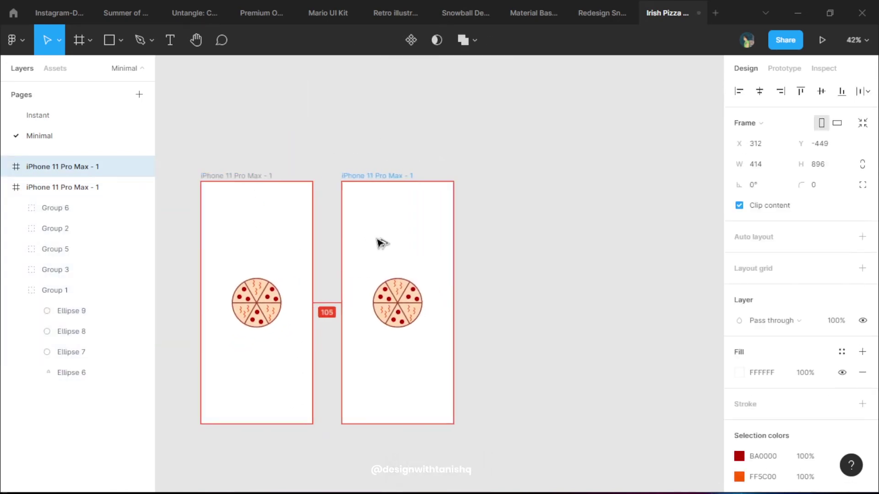
click(490, 336)
scroll(403, 309, up, 6)
drag(526, 311, 498, 314)
scroll(349, 274, down, 3)
drag(328, 343, 536, 343)
scroll(284, 277, up, 4)
scroll(264, 280, up, 5)
Remove the orange squiggles from the first frame's pizza, leaving only red pepperoni
double_click(294, 333)
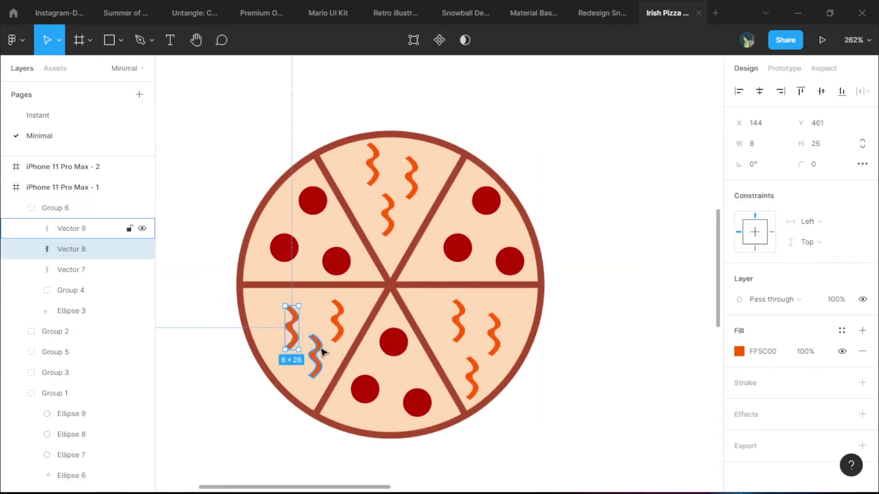
key(Escape)
key(Delete)
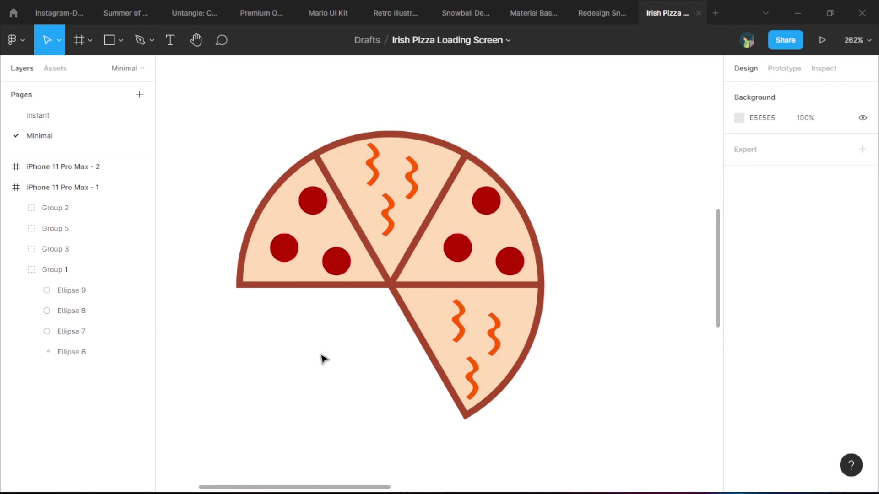
key(ctrl+z)
key(ctrl+z)
key(ctrl+z)
key(ctrl+z)
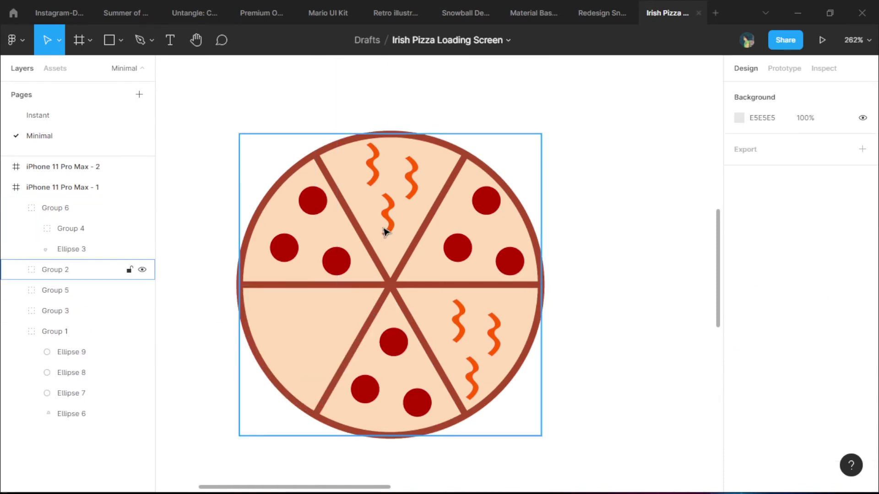
key(ctrl+z)
key(ctrl+z)
key(ctrl+z)
key(ctrl+z)
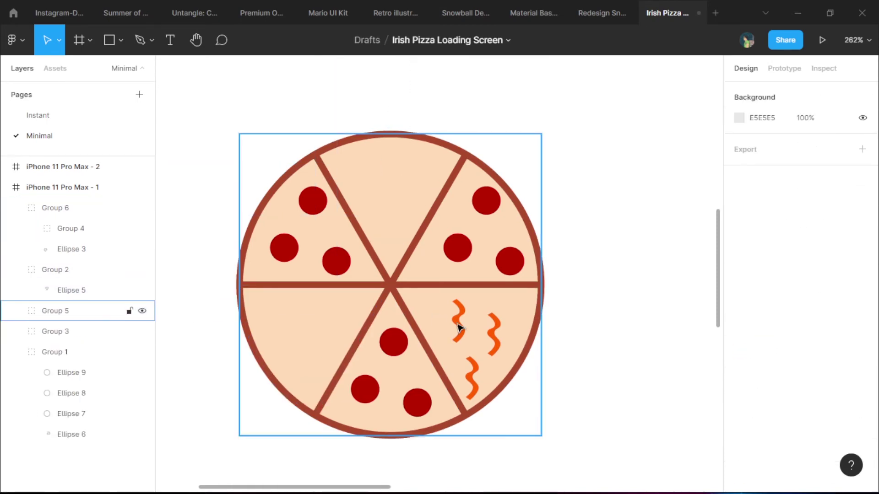
key(ctrl+z)
key(ctrl+z)
key(ctrl+z)
scroll(552, 344, down, 5)
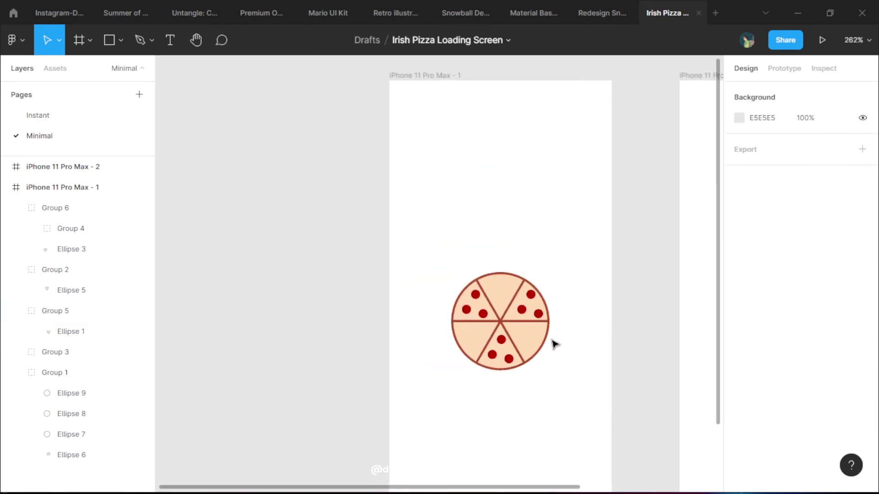
scroll(298, 349, down, 3)
scroll(421, 310, up, 6)
Delete the pepperoni dots from the second frame's pizza, leaving only orange squiggles
drag(421, 308, 403, 342)
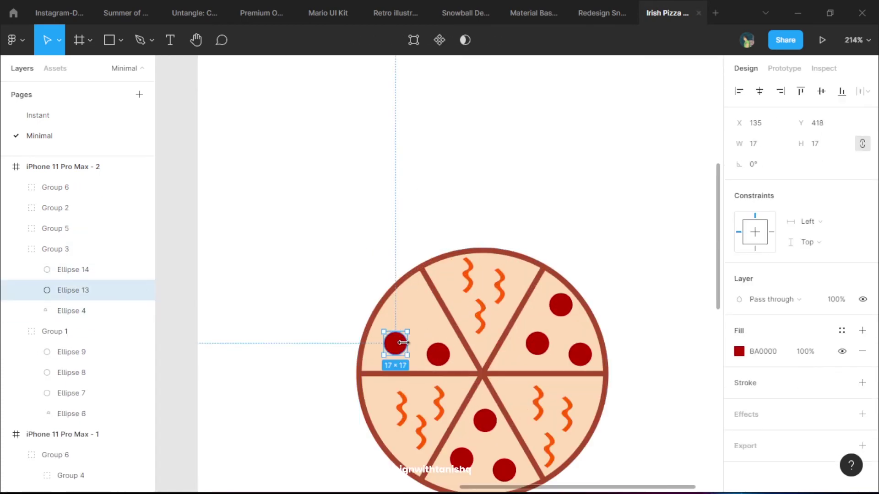
key(ctrl+z)
key(ctrl+z)
key(ctrl+z)
key(ctrl+z)
key(ctrl+z)
key(ctrl+z)
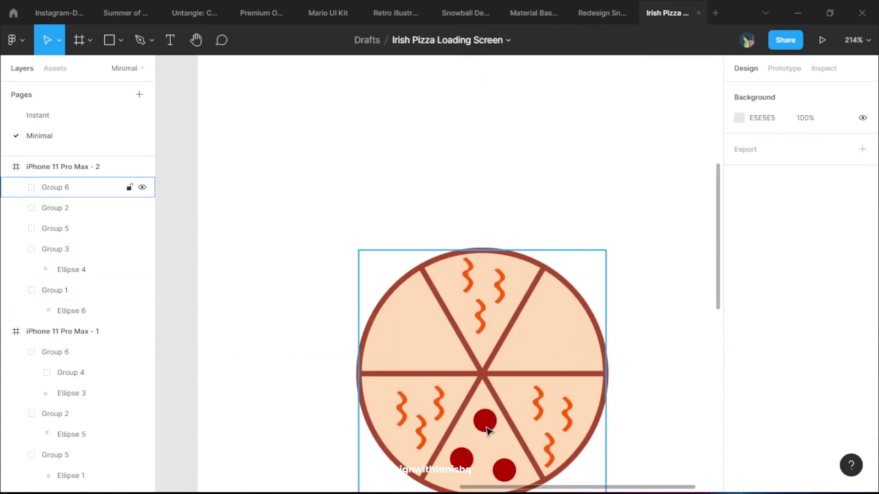
key(ctrl+z)
key(ctrl+z)
key(ctrl+z)
double_click(486, 425)
key(Delete)
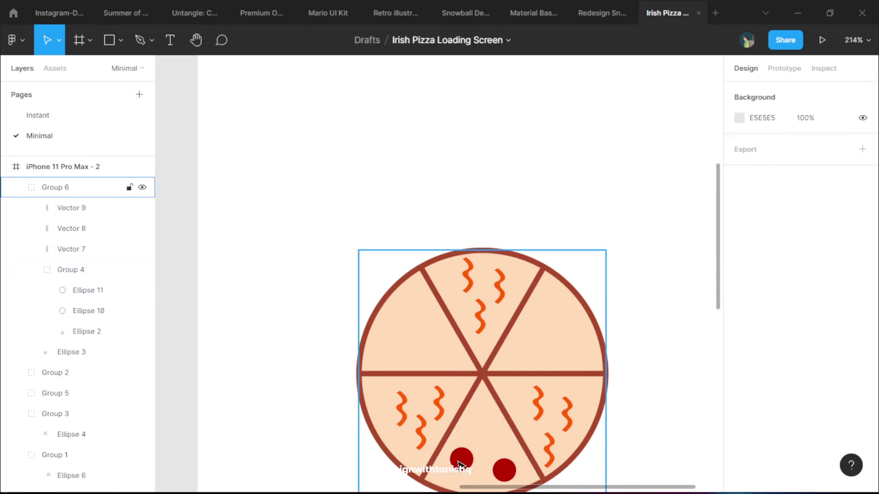
double_click(462, 460)
double_click(462, 459)
key(Delete)
double_click(504, 469)
double_click(504, 469)
key(Delete)
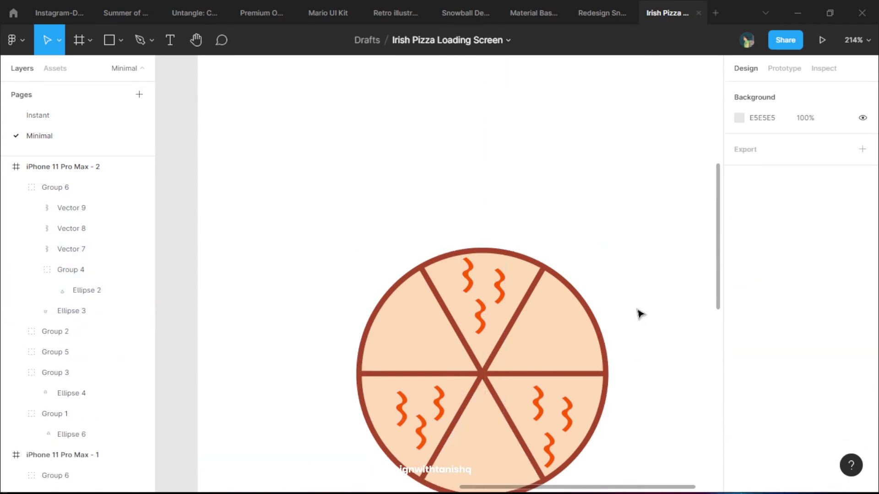
Alt-drag the second frame to the right to create a third frame copy
scroll(612, 310, down, 2)
drag(608, 313, 438, 274)
scroll(439, 274, down, 1)
ctrl+scroll(436, 274, down, 2)
alt+drag(392, 224, 538, 227)
click(666, 329)
scroll(664, 324, up, 3)
drag(441, 340, 478, 422)
drag(257, 408, 481, 409)
scroll(480, 409, right, 5)
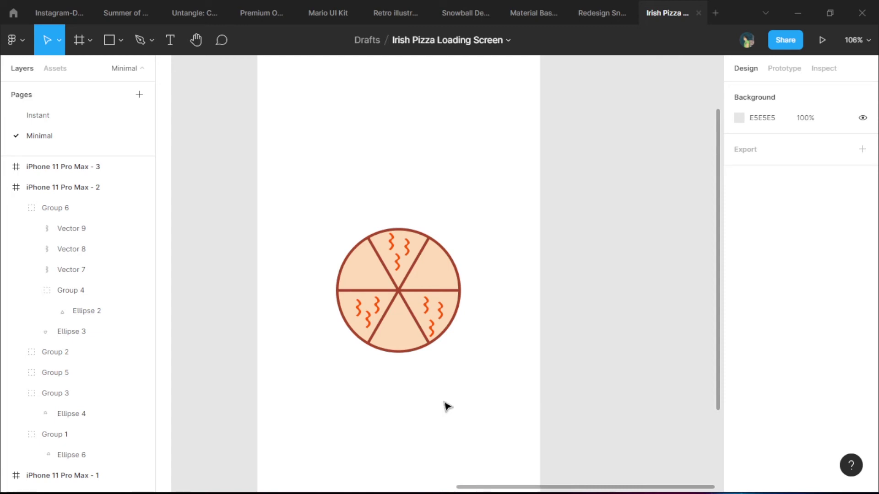
Marquee-select all slice groups of the third frame's pizza and rotate them 30°
click(424, 282)
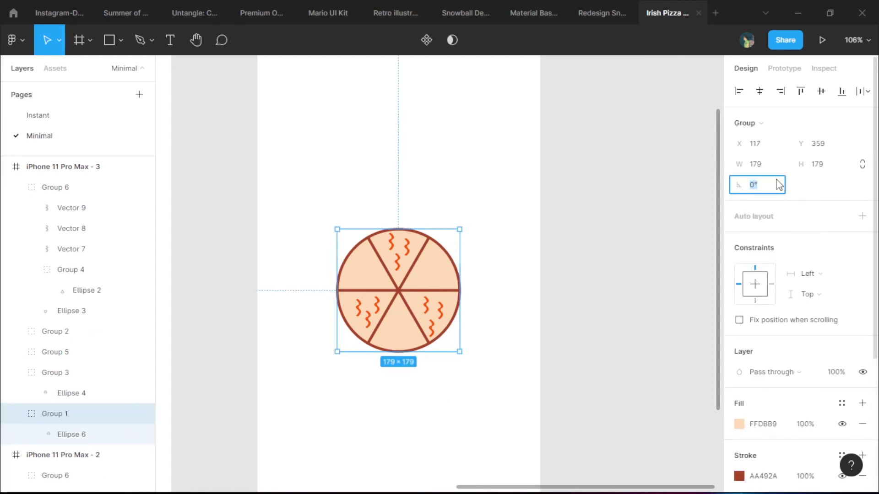
key(Return)
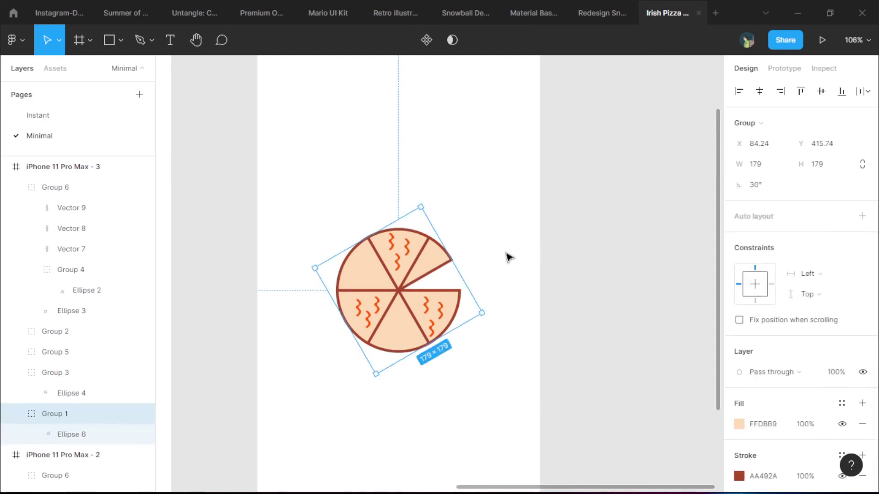
key(ctrl+z)
drag(525, 163, 304, 387)
click(765, 188)
text(30)
key(Return)
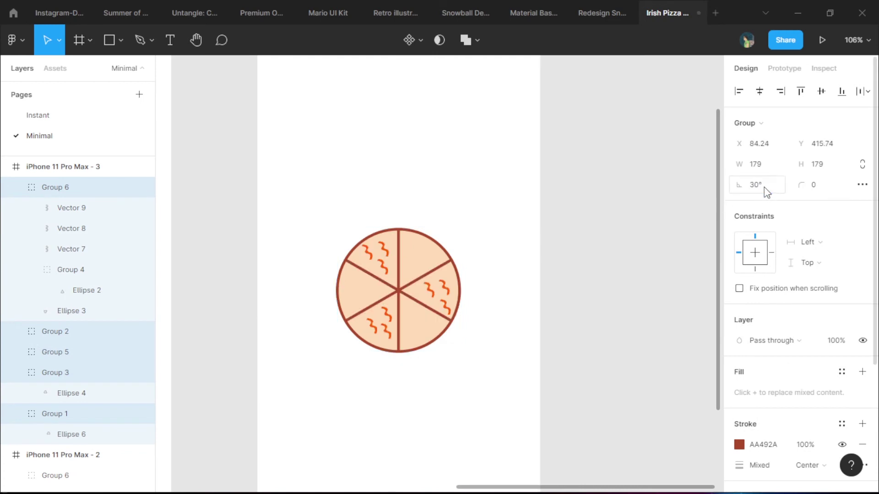
click(515, 299)
scroll(386, 248, up, 5)
Recolour the orange squiggles on frame 3's pizza to olive 655B00
scroll(388, 261, down, 5)
drag(314, 210, 451, 388)
scroll(774, 343, down, 4)
click(739, 340)
click(640, 340)
drag(707, 251, 728, 262)
click(627, 339)
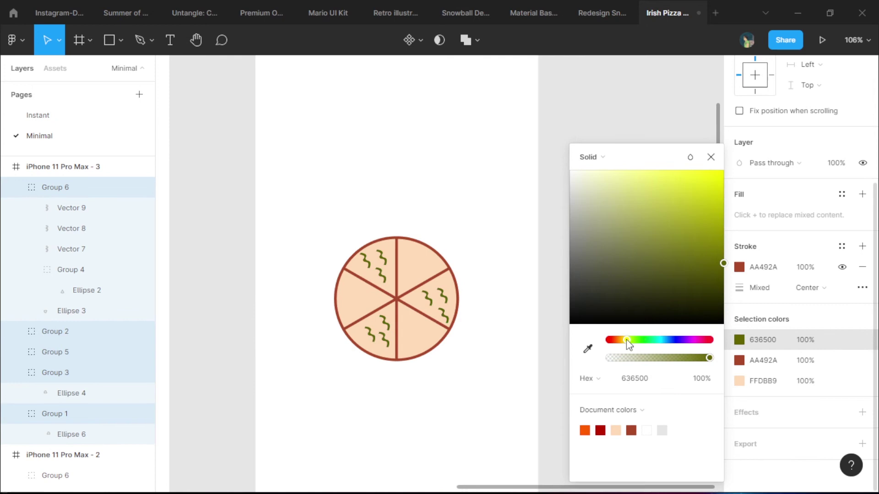
click(487, 400)
scroll(445, 400, down, 3)
scroll(447, 299, up, 6)
Alt-drag copies of the three lower-right squiggles into the upper-right slice and downward, rotated
ctrl+click(447, 299)
ctrl+shift+click(476, 293)
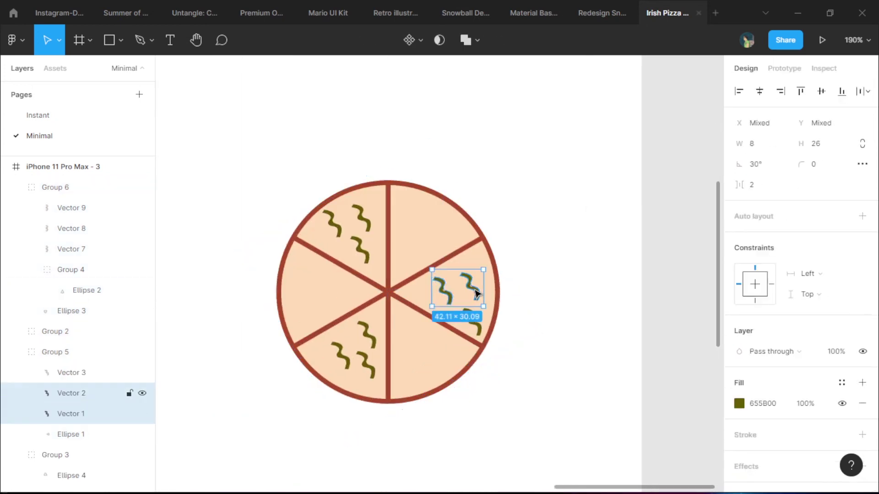
ctrl+shift+click(476, 328)
mouse_move(476, 294)
mouse_down()
mouse_move(434, 222)
mouse_move(463, 217)
mouse_move(464, 232)
mouse_up()
drag(440, 258, 437, 370)
Bring the copied squiggles to the top layer and fit them into the bottom slice
key(ctrl+shift+bracketleft)
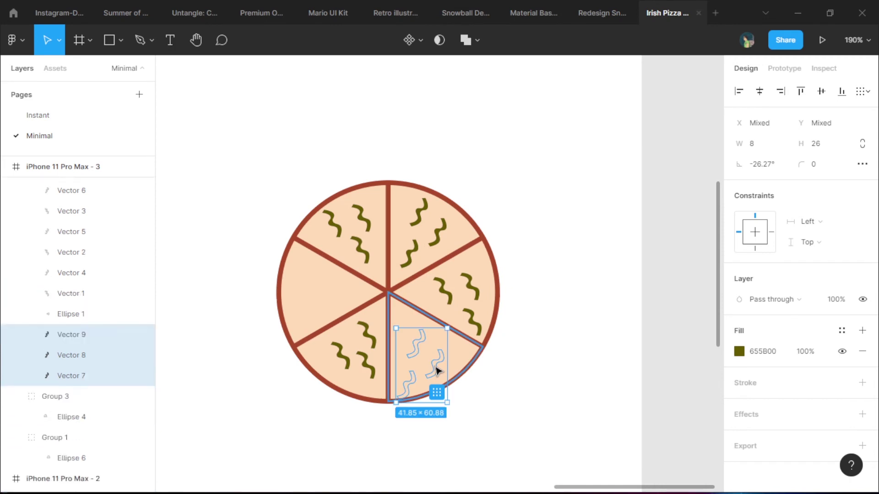
scroll(106, 372, up, 4)
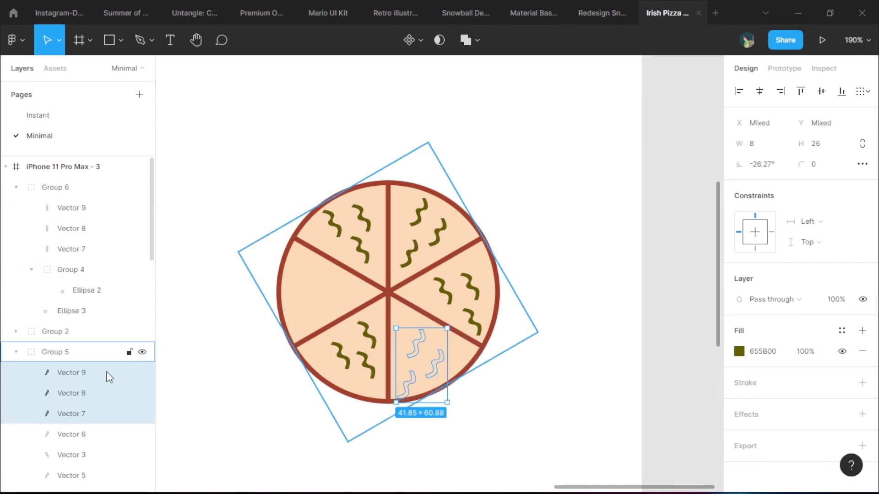
drag(106, 371, 61, 344)
key(ctrl+shift+bracketright)
drag(419, 347, 418, 339)
drag(450, 319, 444, 325)
drag(451, 400, 474, 386)
Copy the squiggles into the left slice and rotate them to fit
drag(418, 376, 322, 319)
mouse_move(344, 262)
mouse_down()
mouse_move(374, 319)
mouse_move(273, 298)
mouse_move(309, 283)
mouse_up()
click(540, 245)
scroll(552, 232, down, 5)
Darken frame 2's pale crust colour FFDBB9 to tan E7AD78
drag(302, 318, 384, 329)
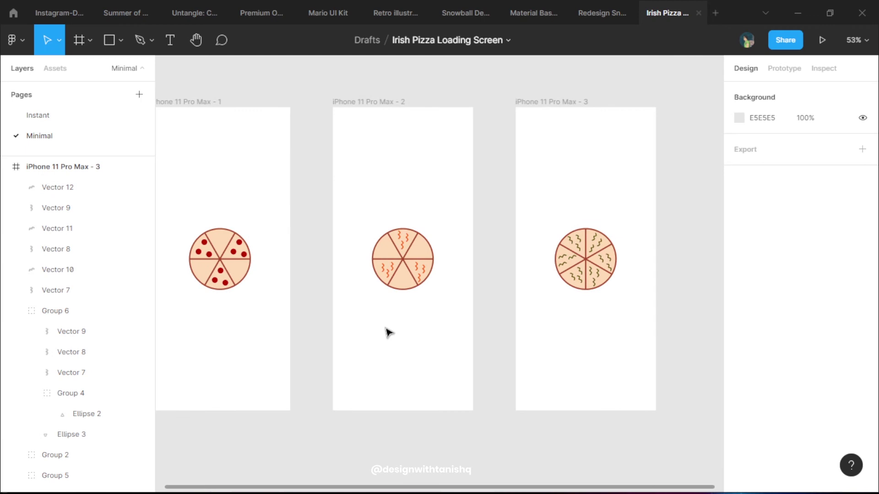
scroll(429, 320, up, 3)
click(423, 187)
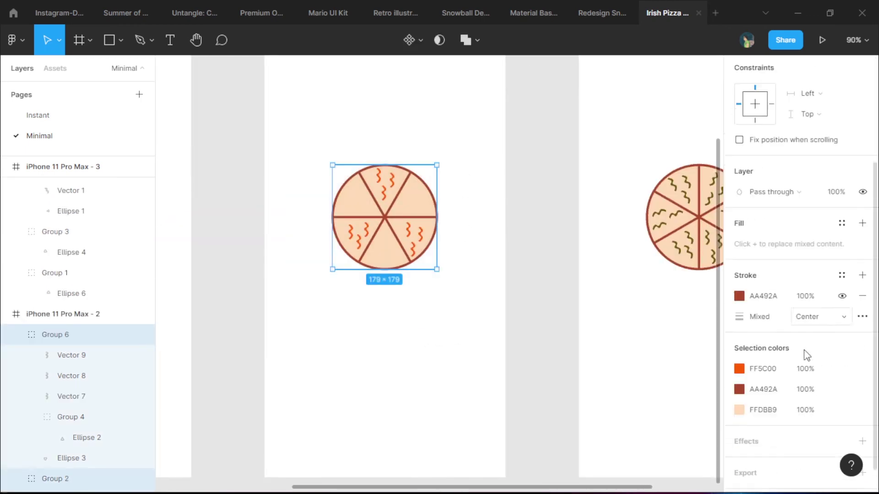
click(739, 381)
drag(627, 198, 643, 185)
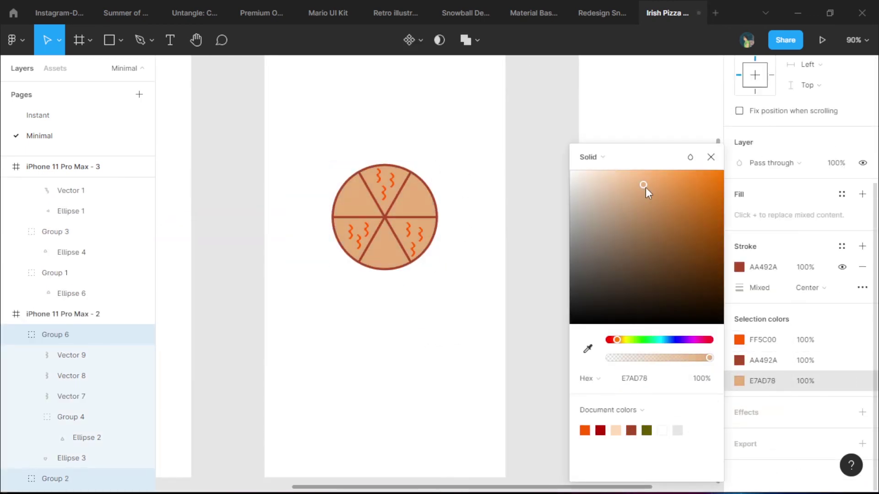
click(661, 430)
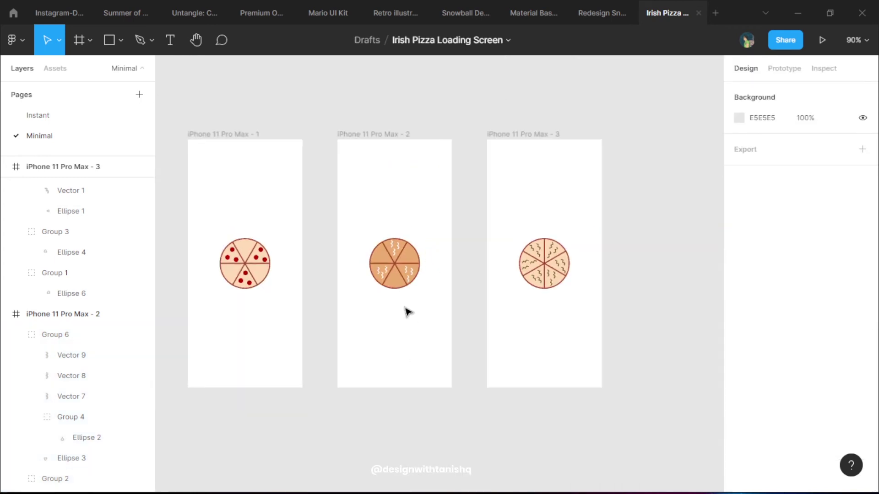
Recolour frame 3's pizza base to brick red BA4723
drag(445, 309, 340, 169)
drag(458, 155, 291, 355)
scroll(746, 391, down, 3)
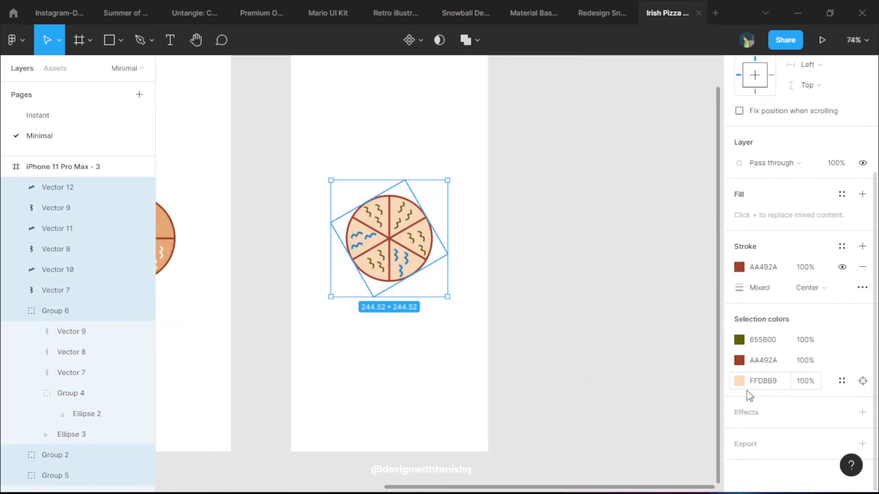
click(739, 381)
click(587, 431)
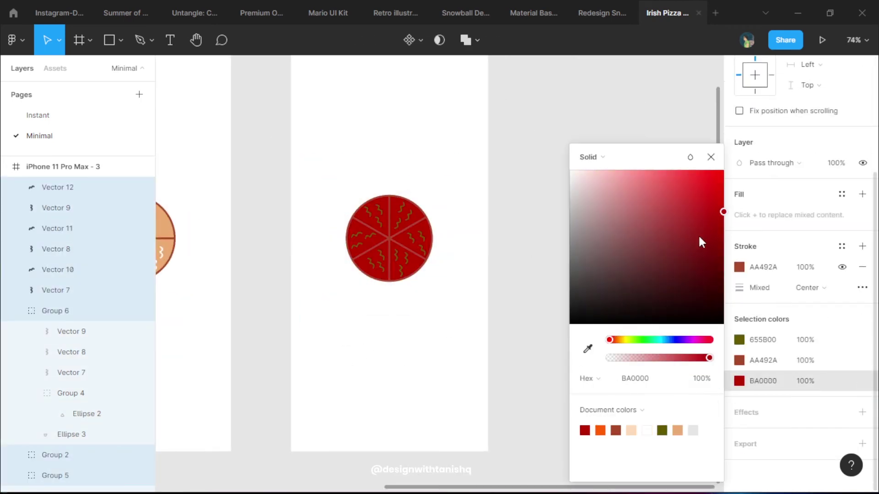
mouse_move(610, 340)
mouse_down()
mouse_move(622, 341)
mouse_move(613, 341)
mouse_up()
drag(713, 223, 692, 208)
Shift frame 3's squiggle toppings to lime green 9EBC26
click(739, 339)
click(629, 341)
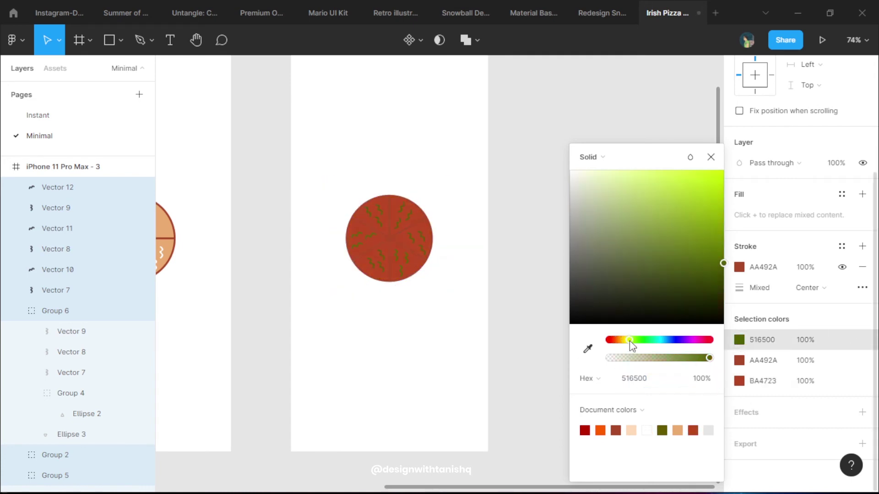
click(422, 349)
scroll(419, 341, down, 5)
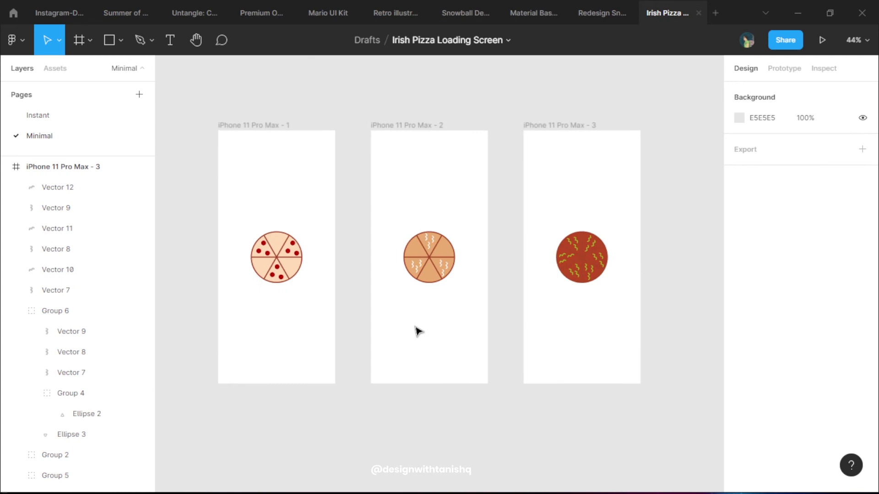
scroll(418, 352, right, 5)
Delete the green squiggles from the upper slices of the fourth pizza
click(396, 219)
drag(397, 220, 565, 222)
scroll(632, 272, up, 5)
ctrl+click(502, 224)
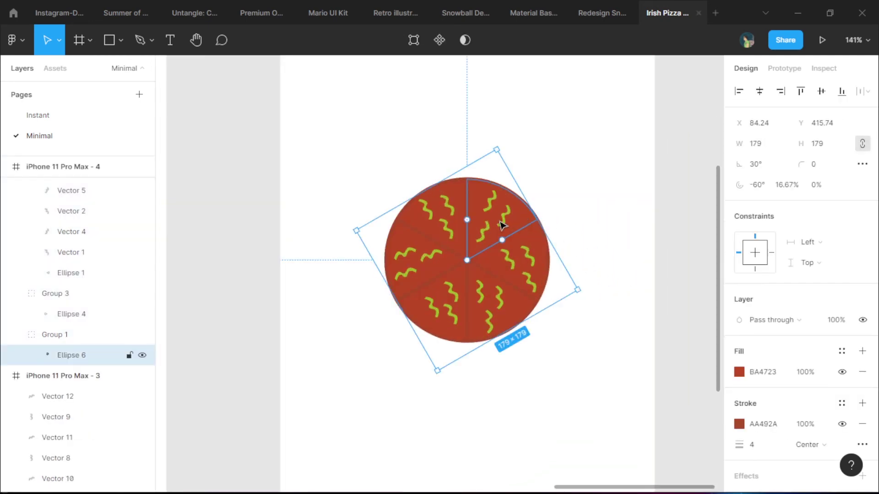
double_click(501, 223)
key(Delete)
double_click(491, 202)
key(Delete)
double_click(484, 232)
key(Delete)
double_click(449, 204)
key(Delete)
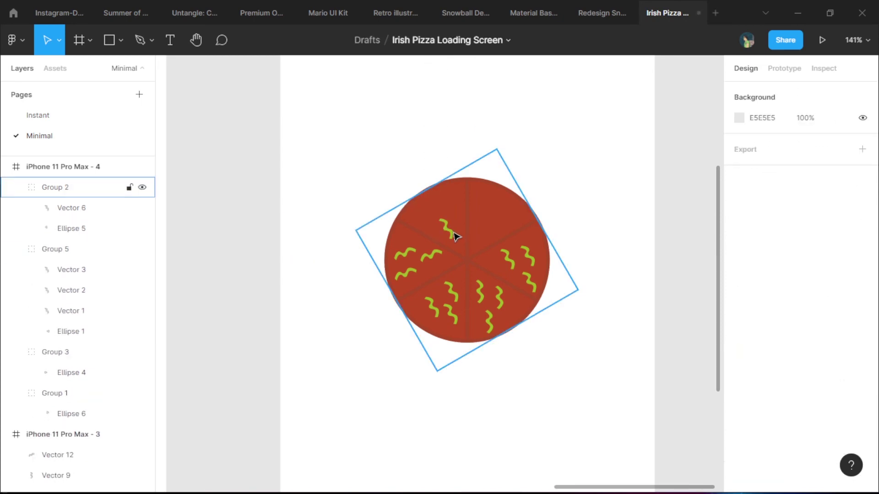
double_click(452, 232)
Delete the remaining green squiggles from the right and lower slices
key(Delete)
double_click(511, 261)
key(Delete)
double_click(529, 258)
key(Delete)
double_click(530, 282)
key(Delete)
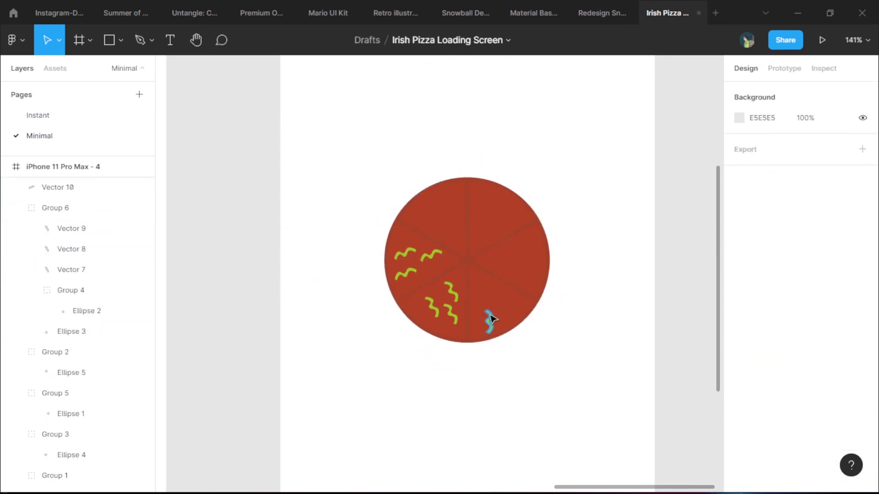
click(491, 319)
key(Delete)
double_click(455, 298)
key(Delete)
double_click(454, 316)
key(Delete)
double_click(436, 312)
key(Delete)
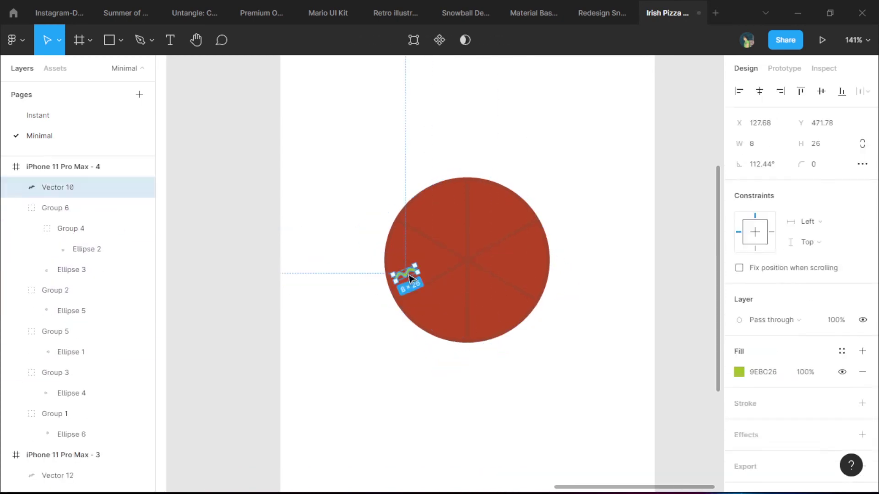
key(Delete)
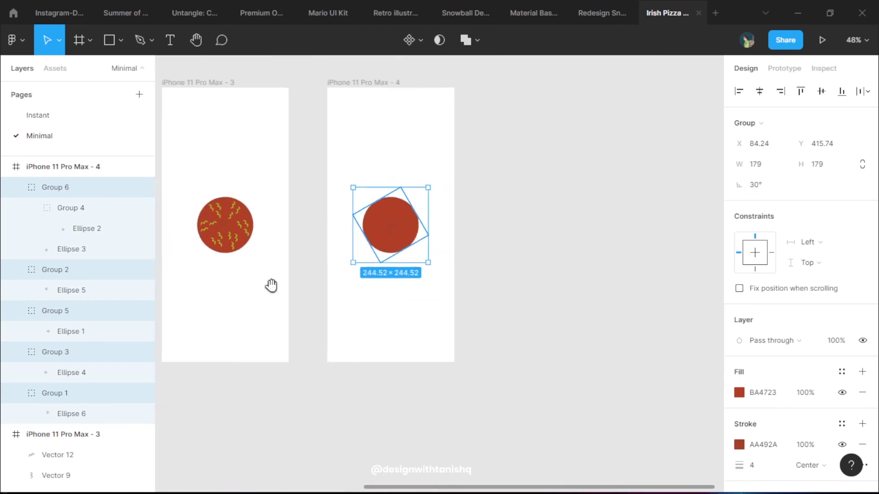
Give the fourth pizza a peach outline and a salmon E3A08B fill
scroll(270, 284, left, 3)
click(738, 444)
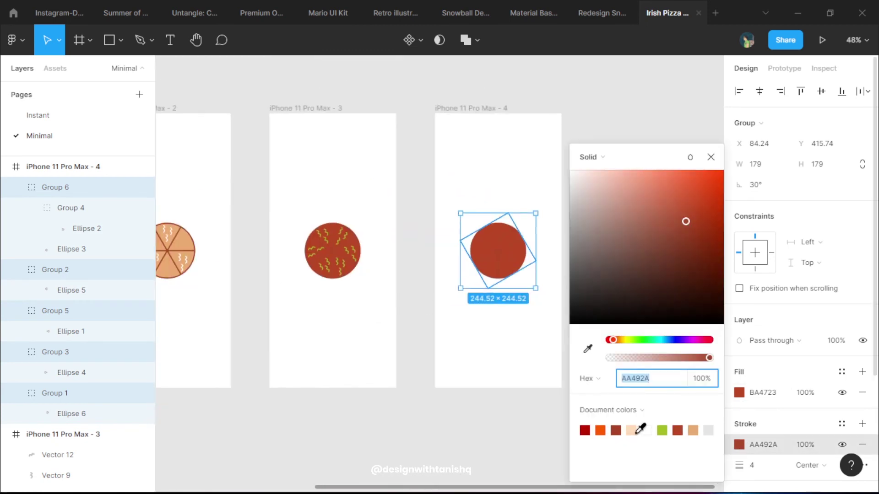
click(634, 432)
click(738, 392)
click(630, 188)
click(512, 314)
mouse_move(511, 314)
mouse_down()
mouse_move(645, 347)
mouse_move(449, 355)
mouse_move(391, 252)
mouse_up()
click(739, 393)
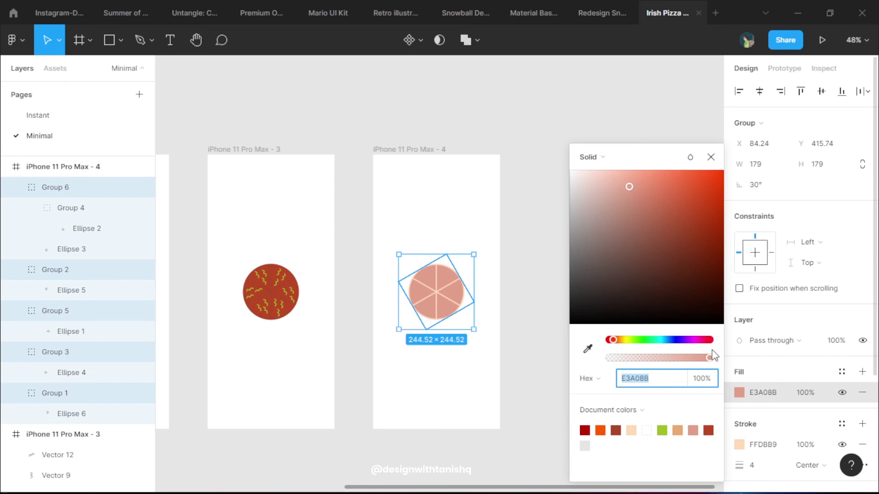
drag(641, 193, 663, 193)
click(533, 311)
Duplicate the first pepperoni frame as a fifth frame at the row's end
scroll(410, 372, down, 3)
drag(306, 394, 443, 340)
click(274, 187)
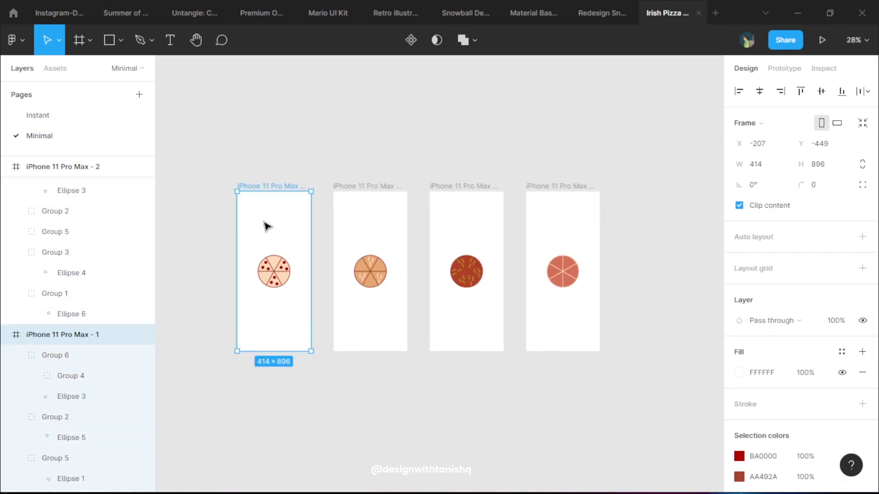
drag(266, 226, 649, 231)
click(539, 143)
drag(528, 144, 457, 143)
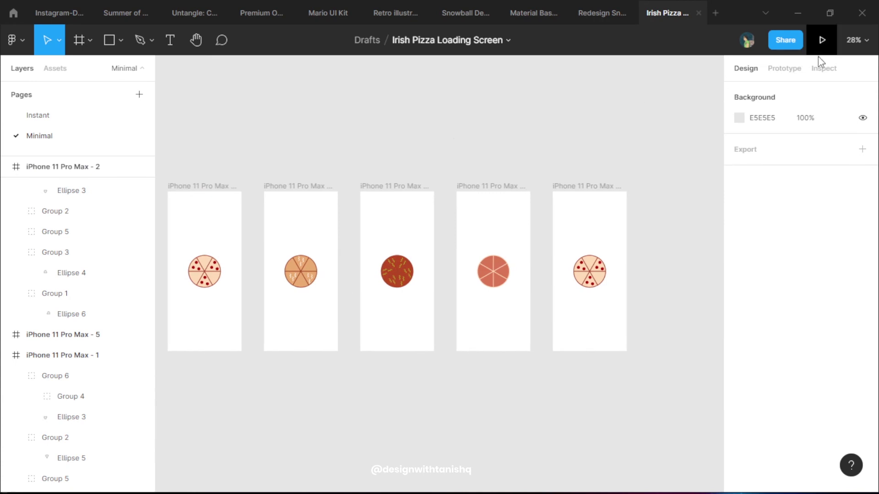
In Prototype mode, link frame 1 to frame 2 and frame 2 to frame 3 with After delay triggers
click(789, 71)
click(177, 186)
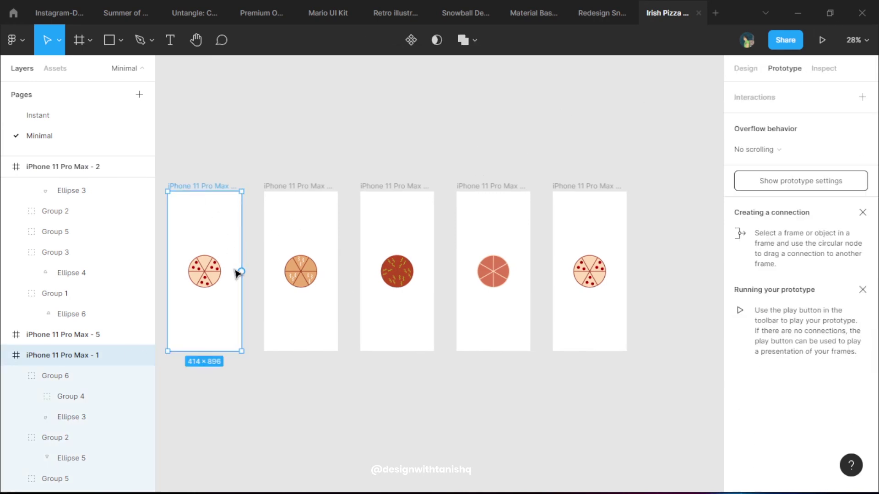
drag(241, 272, 288, 279)
click(634, 151)
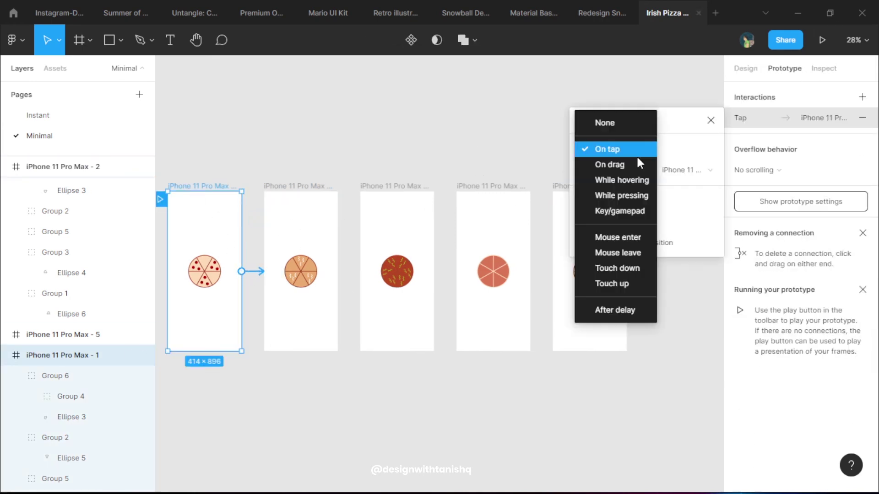
click(628, 308)
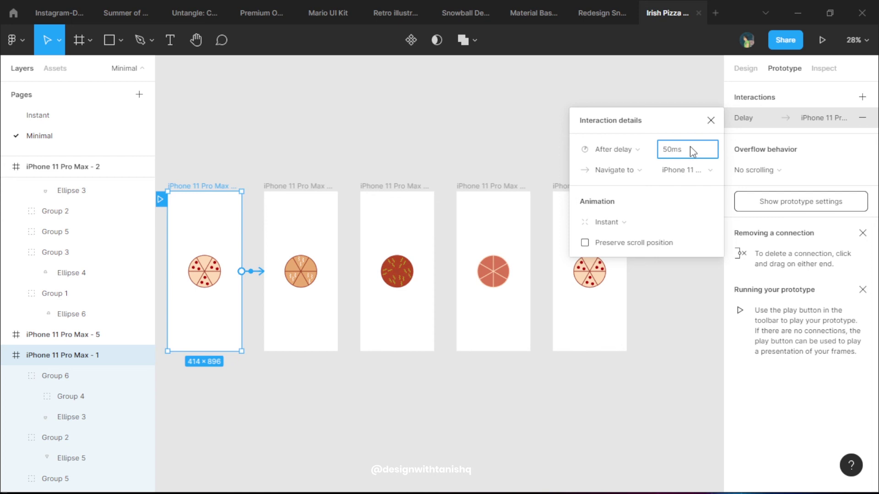
click(336, 176)
click(330, 213)
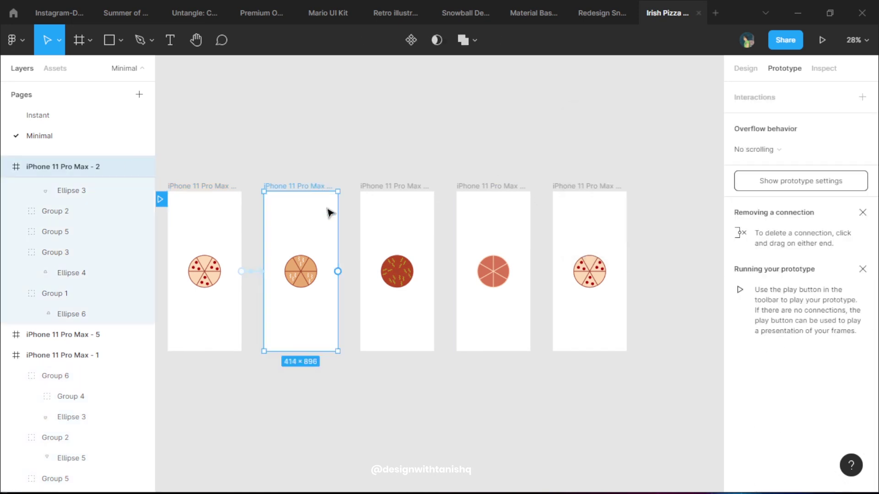
drag(375, 280, 380, 277)
click(641, 150)
click(632, 309)
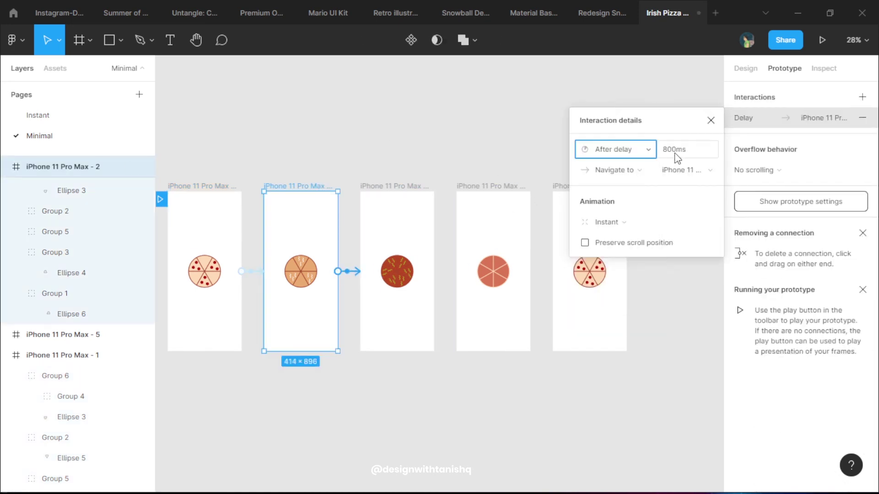
Link frame 3 to frame 4 with a 50 ms delay and frame 4 to frame 5 After delay
click(394, 188)
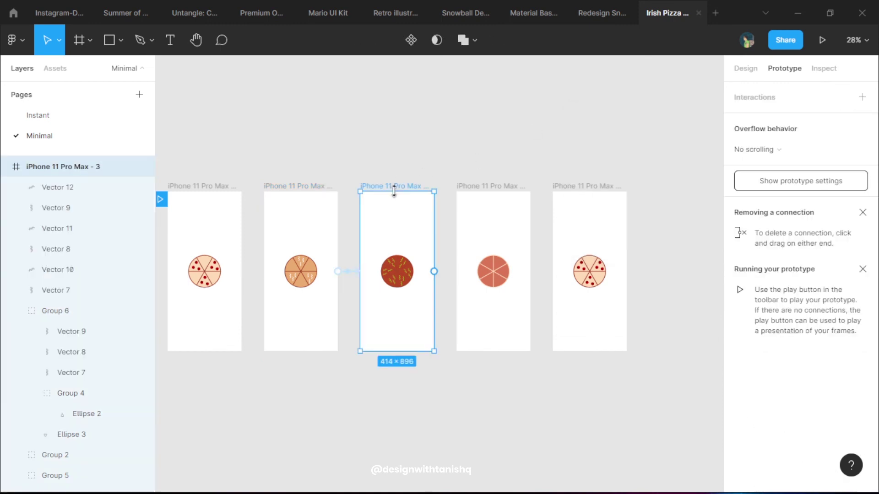
drag(463, 281, 464, 278)
click(604, 149)
click(633, 307)
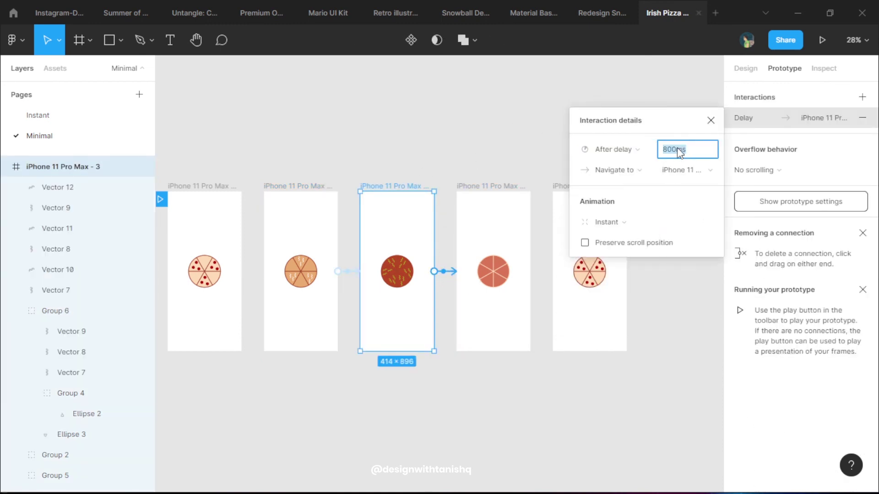
text(50)
key(Return)
click(516, 143)
click(504, 186)
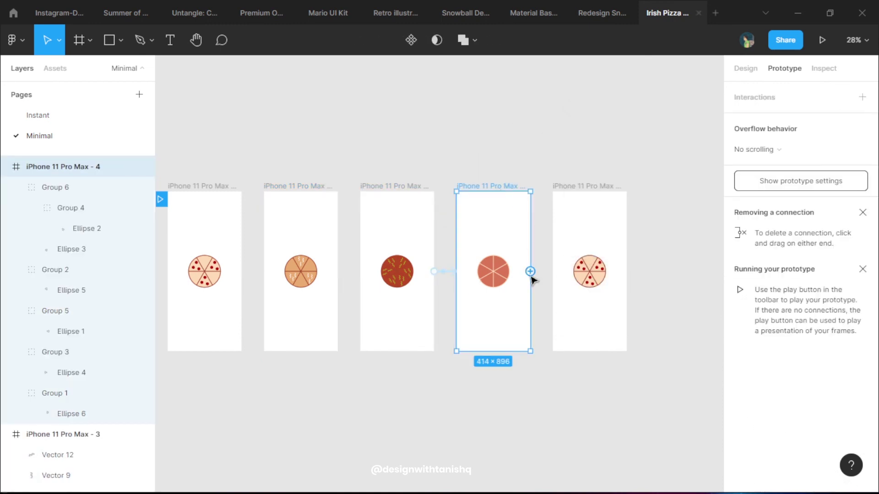
drag(530, 271, 574, 279)
click(640, 151)
click(639, 309)
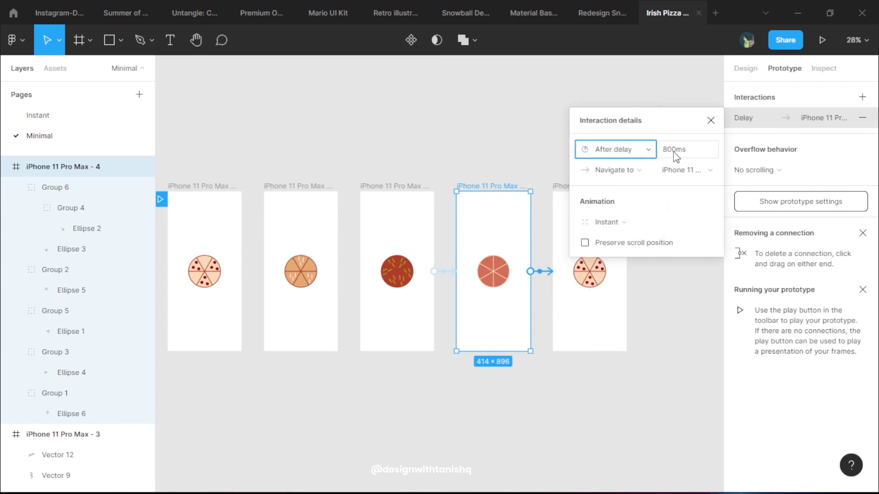
click(491, 138)
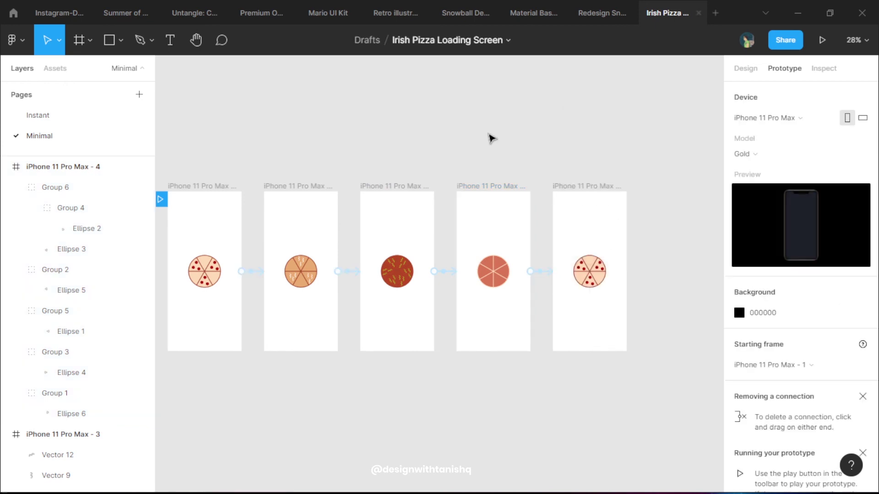
Link frame 5 back to frame 1 with an After delay trigger to close the loop
click(571, 198)
drag(628, 273, 277, 306)
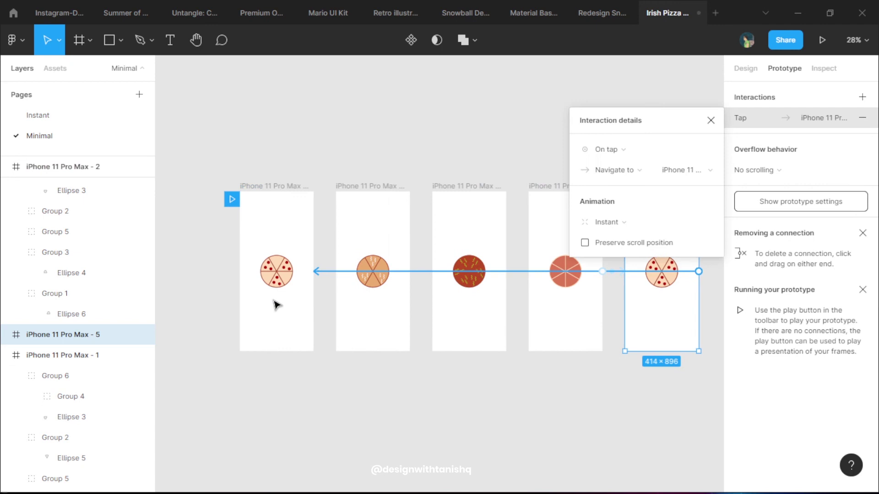
click(624, 148)
click(628, 308)
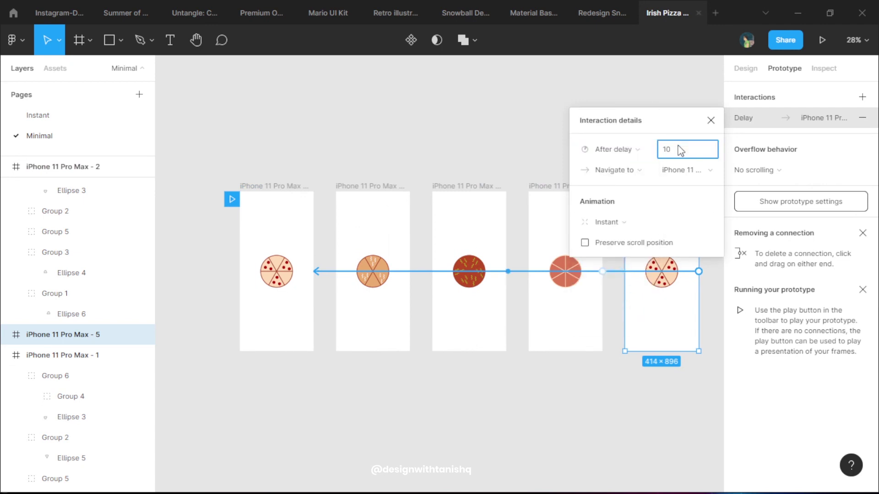
click(430, 131)
scroll(431, 131, down, 1)
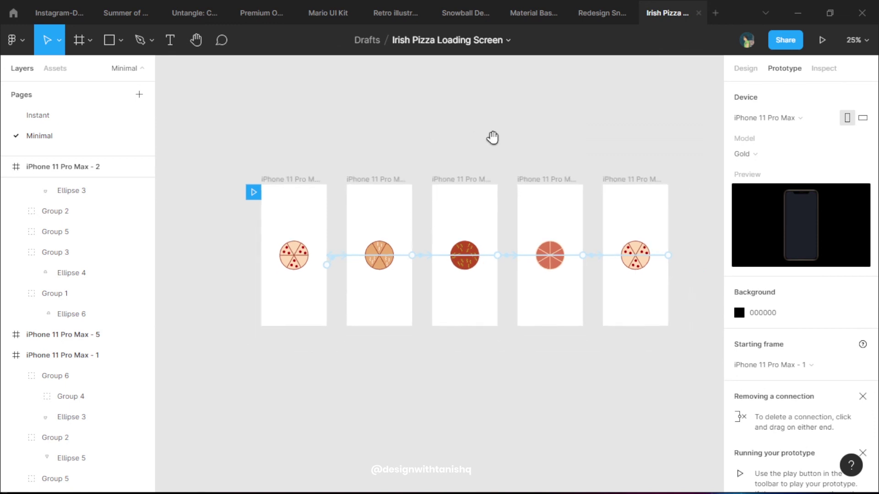
drag(492, 139, 428, 152)
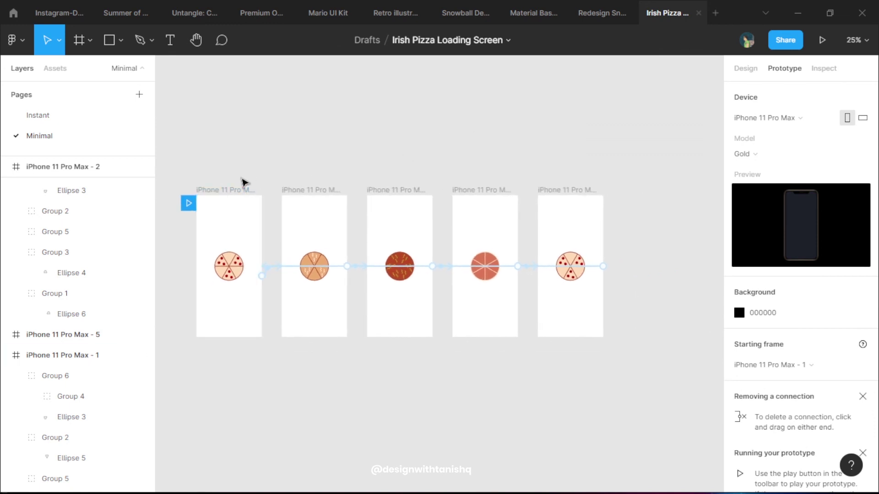
click(819, 41)
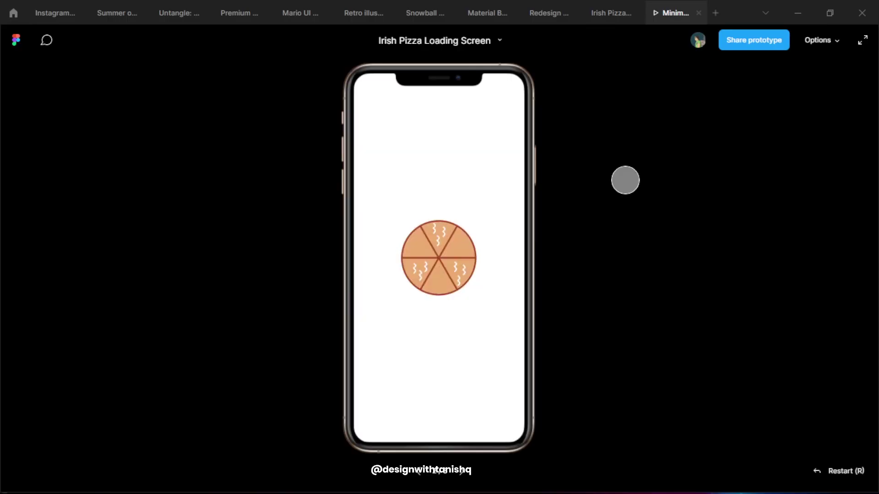
click(699, 13)
Delete the loop-back link from frame 5 to frame 1
scroll(277, 268, up, 3)
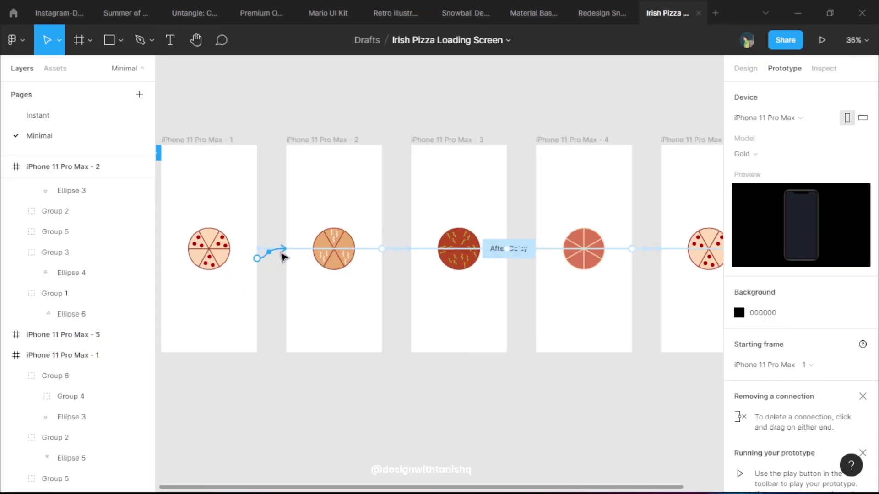
click(282, 255)
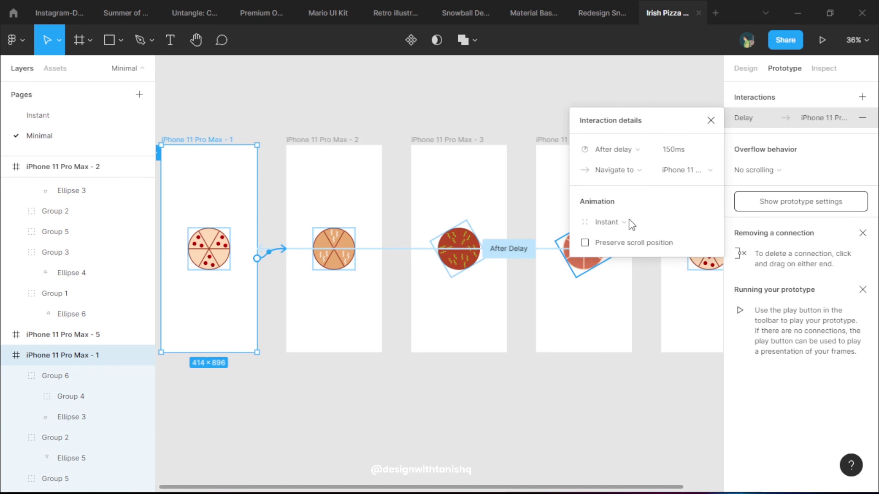
click(420, 249)
key(Delete)
Edit the After delay values on the links from frames 2, 3 and 4
click(355, 140)
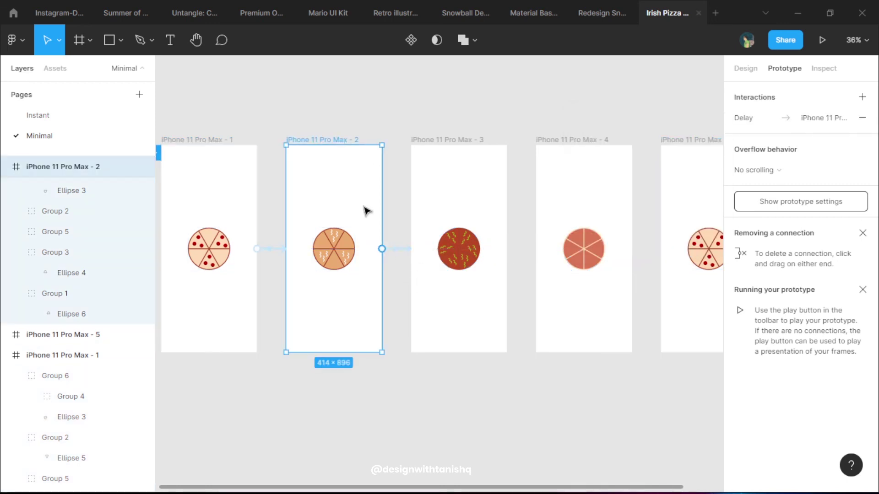
click(399, 256)
click(679, 153)
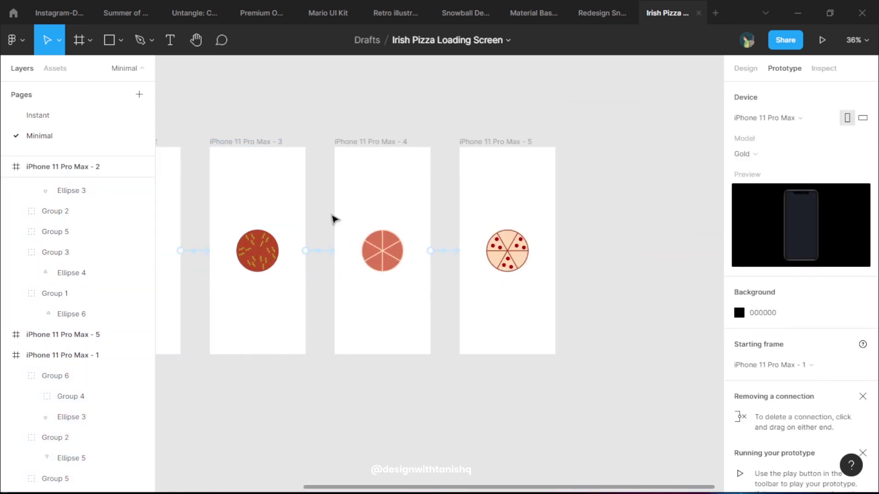
click(321, 250)
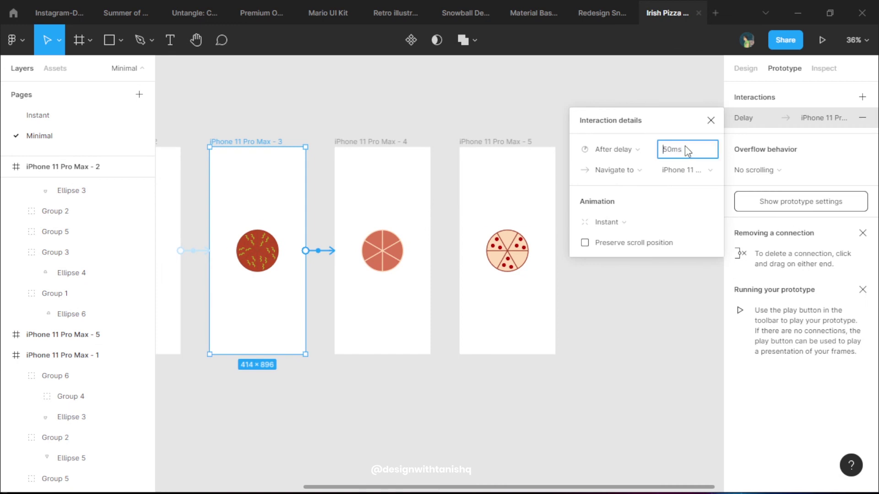
text(1)
key(Return)
click(419, 112)
click(457, 252)
click(679, 152)
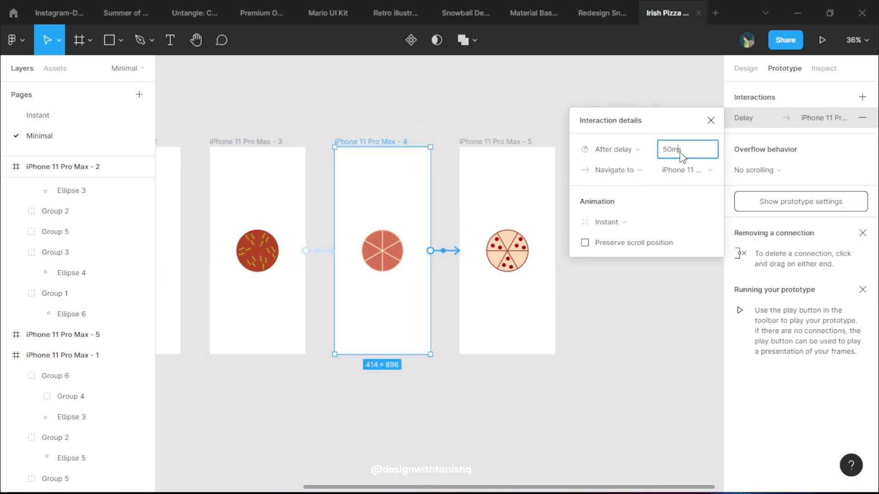
Re-link frame 5 back to frame 1 with an After delay trigger
click(491, 142)
scroll(527, 235, down, 3)
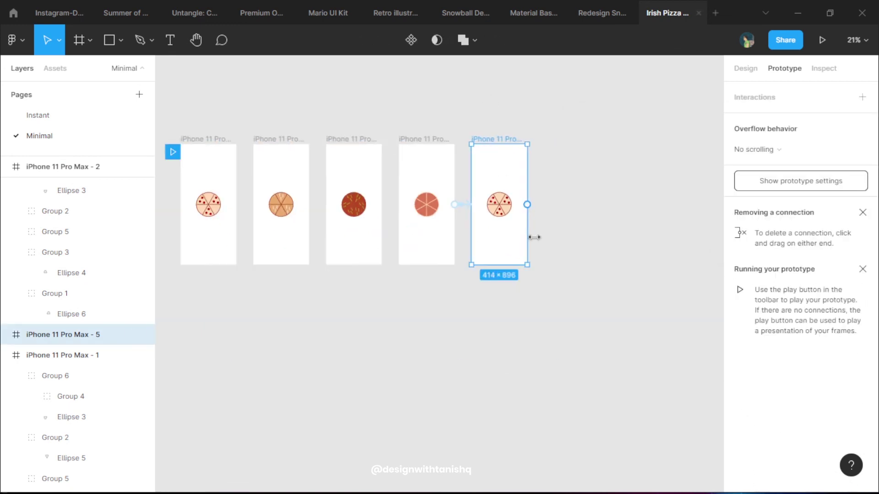
scroll(584, 215, left, 2)
drag(581, 212, 293, 239)
click(613, 149)
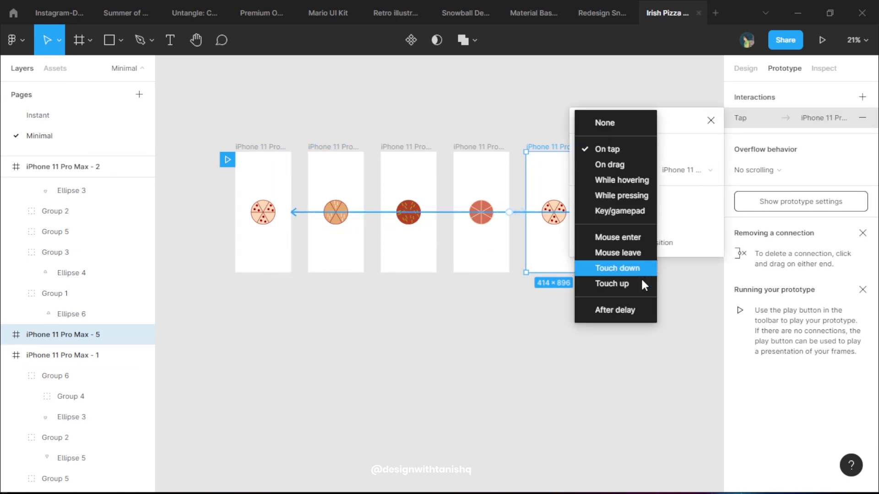
click(614, 310)
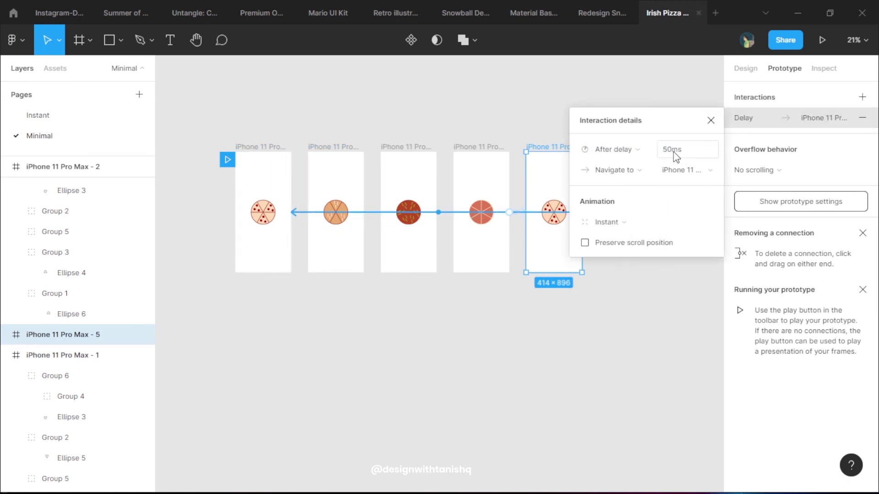
click(307, 141)
Play the Minimal-page pizza prototype in presentation view
click(817, 42)
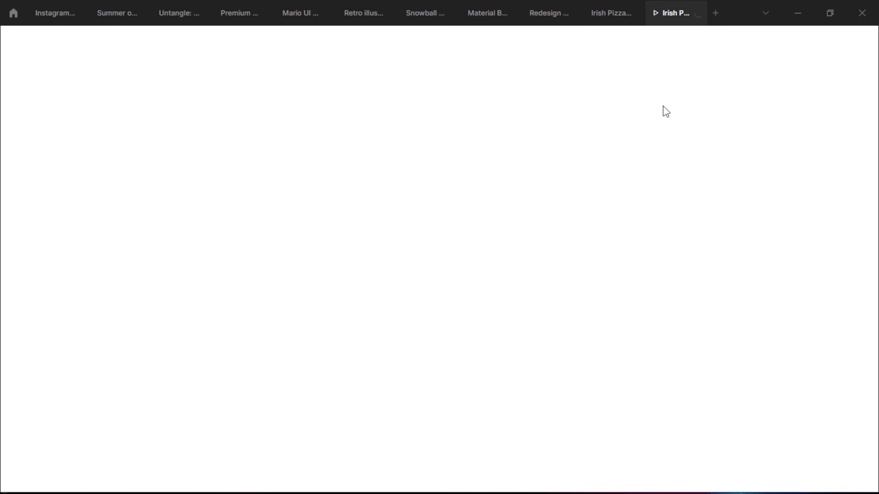